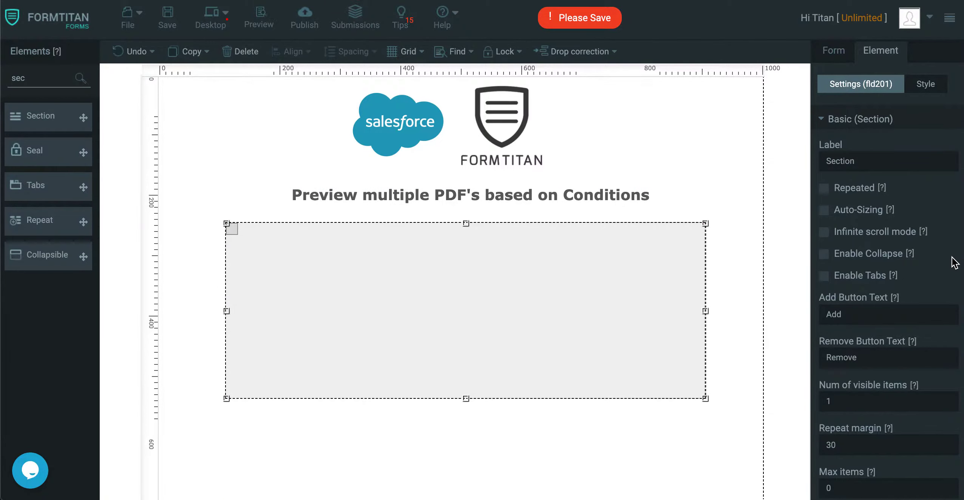
Step: Enable the selected section's visible label and set its label text to "Account Details"
scroll(921, 294, "down", 3)
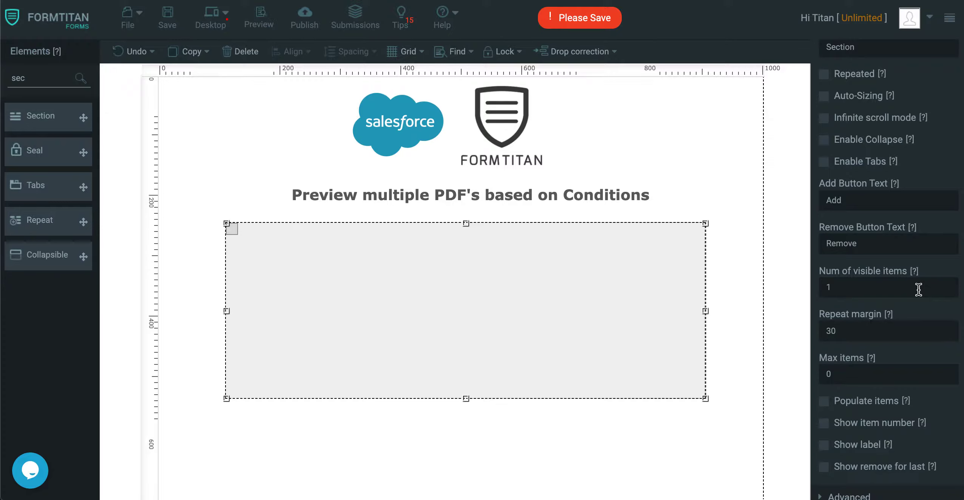
scroll(918, 289, "up", 3)
scroll(832, 308, "down", 4)
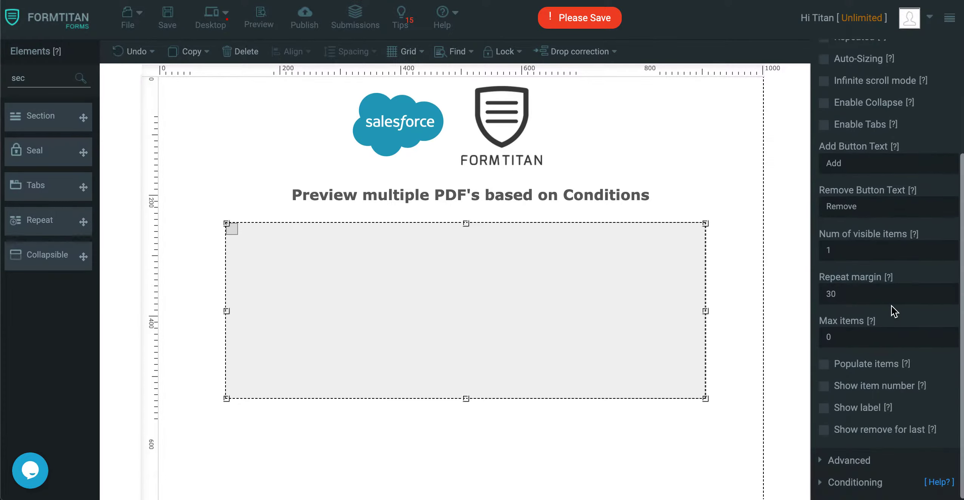
left_click(824, 408)
scroll(860, 155, "up", 4)
double_click(836, 161)
type("Account Details")
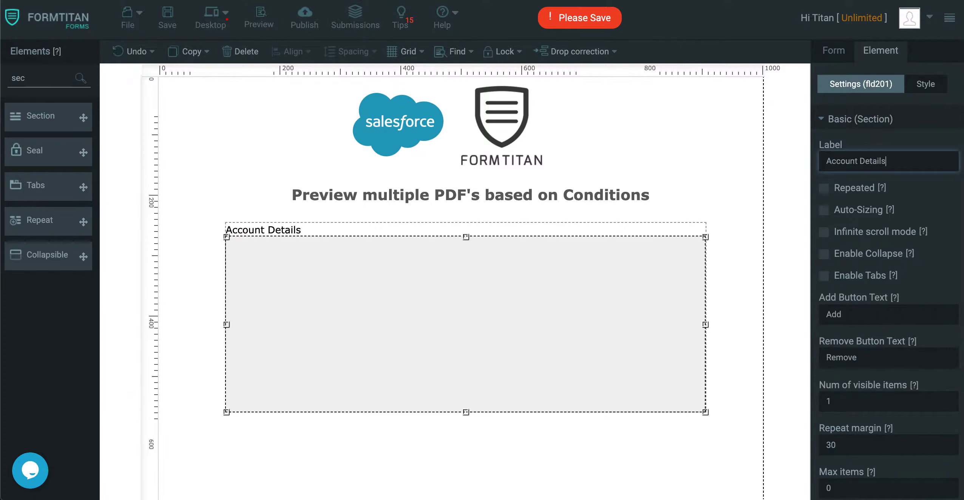
Step: Add a Textbox element inside the Account Details section and label it "Account Name"
triple_click(41, 78)
type("text")
left_click_drag(83, 186, 295, 281)
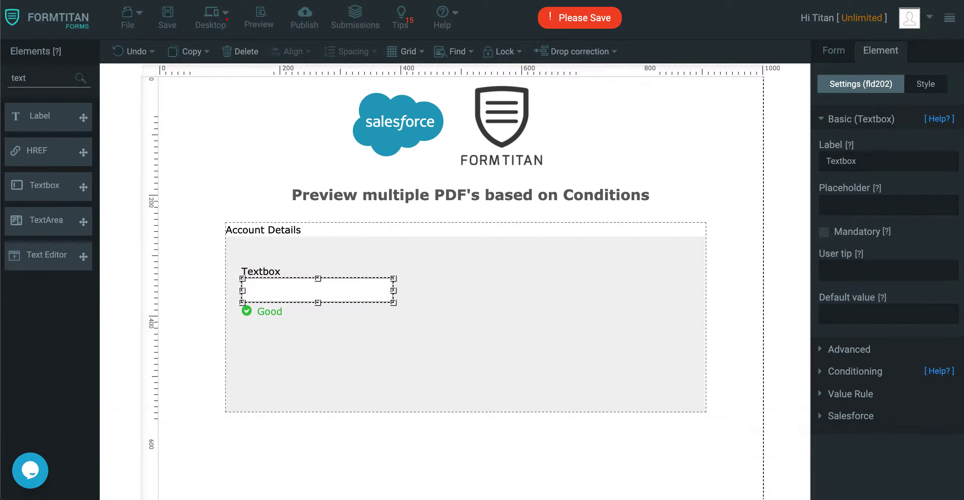
double_click(841, 161)
type("Account Name")
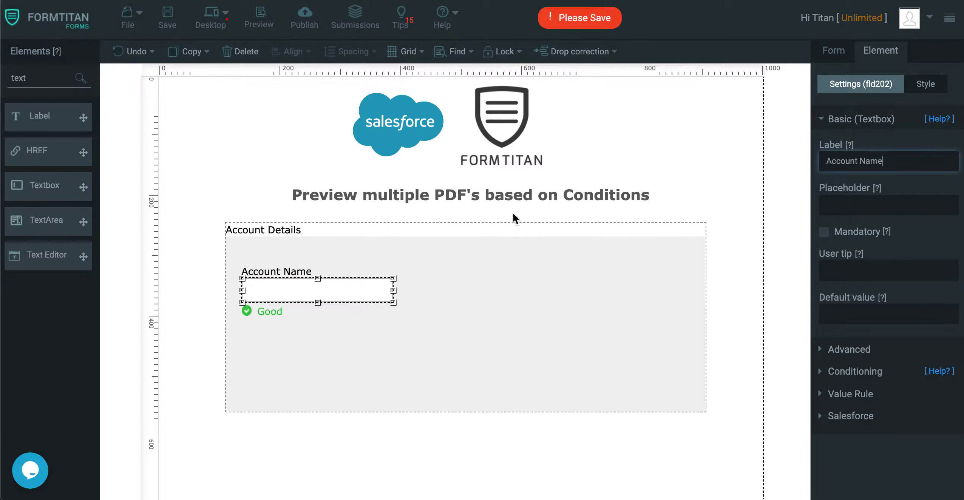
Step: Duplicate the Account Name textbox, with the copy directly below the original, and label the copy "Account Number"
left_click_drag(357, 298, 344, 331)
key("ctrl+c")
key("ctrl+v")
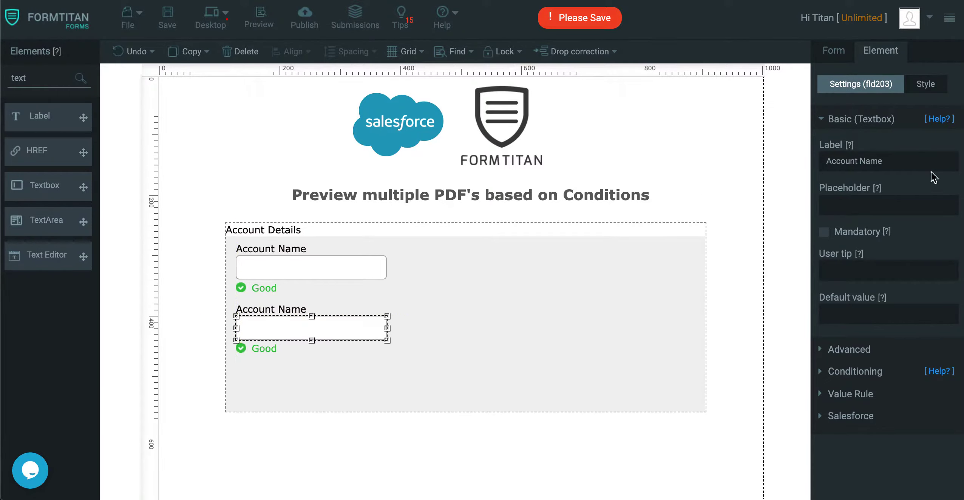
left_click(855, 162)
key("BackSpace")
key("BackSpace")
key("BackSpace")
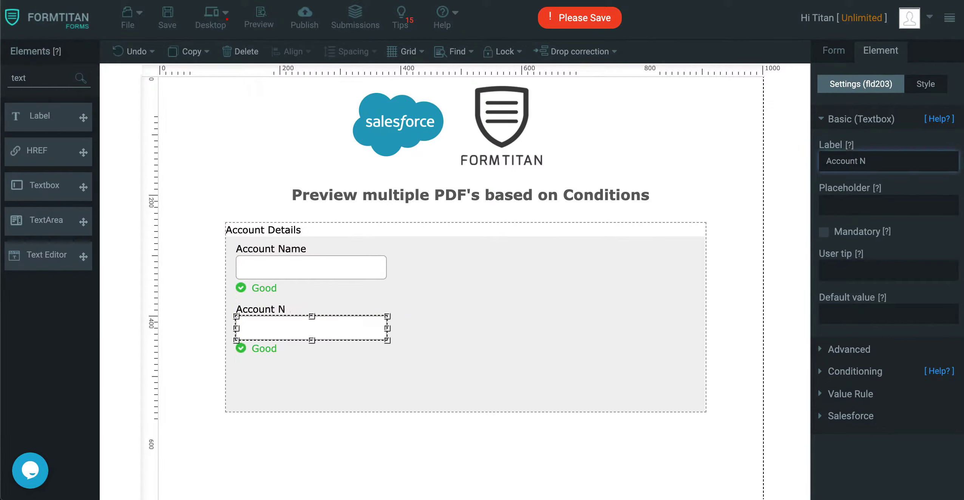
type("umber")
Step: Place a copy of the Account Name textbox to its right and label the copy "Annual Revenue"
left_click(333, 264)
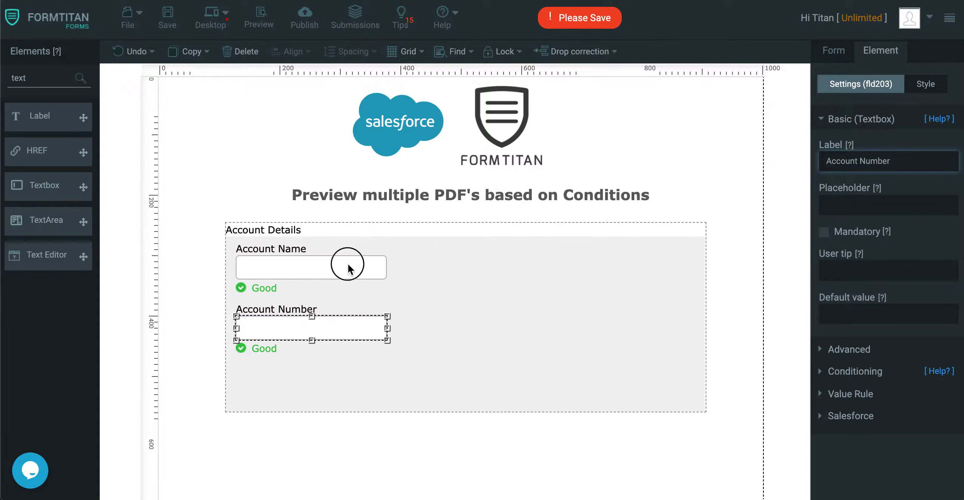
left_click_drag(369, 265, 506, 264)
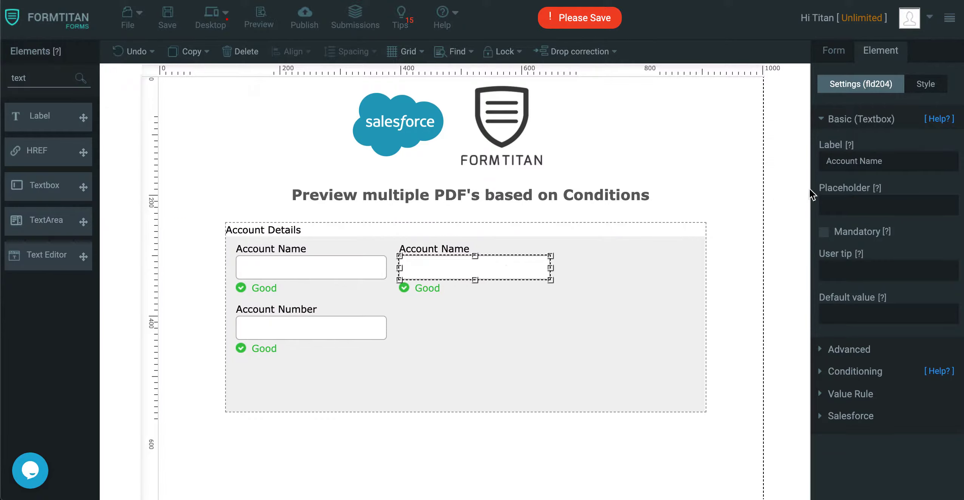
triple_click(910, 161)
type("Annual")
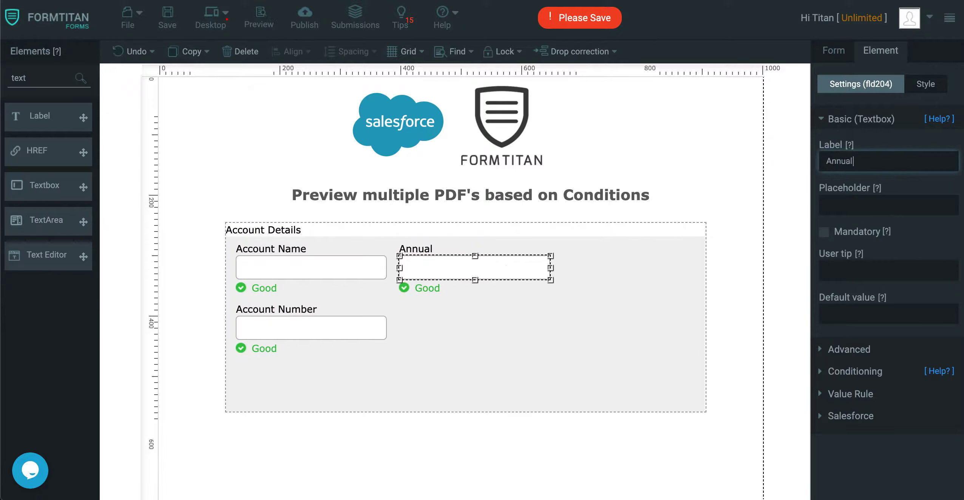
type(" Revenuye")
Step: Add a DropDown element below Annual Revenue, beside Account Number, and label it "Account Type"
double_click(46, 79)
type("drop")
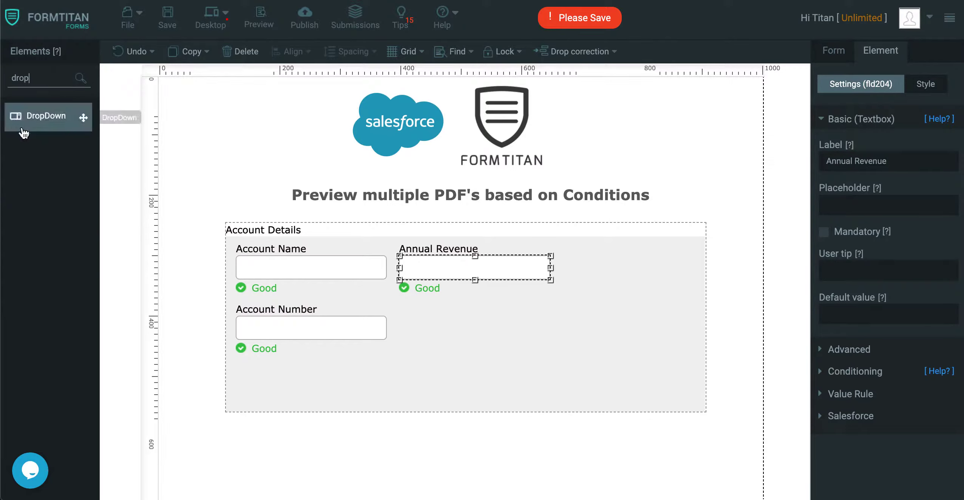
left_click_drag(23, 133, 426, 327)
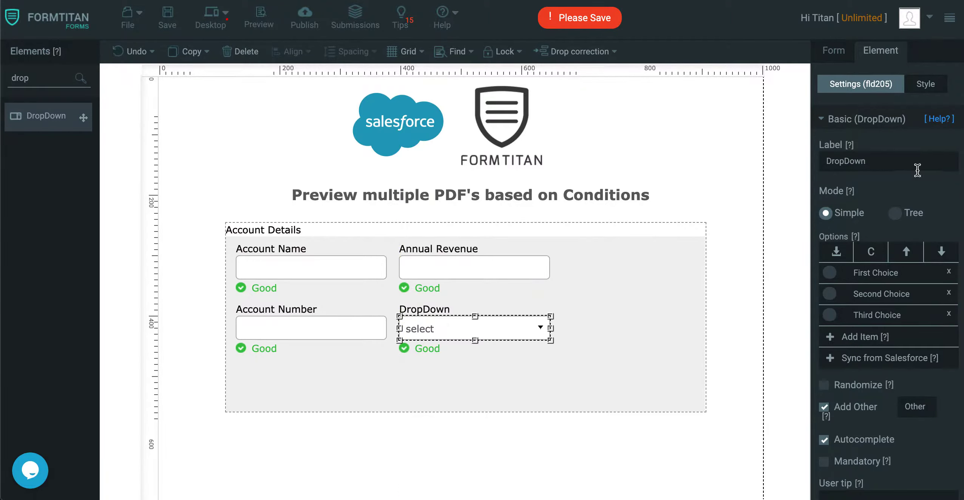
left_click(882, 163)
key("super+a")
type("A")
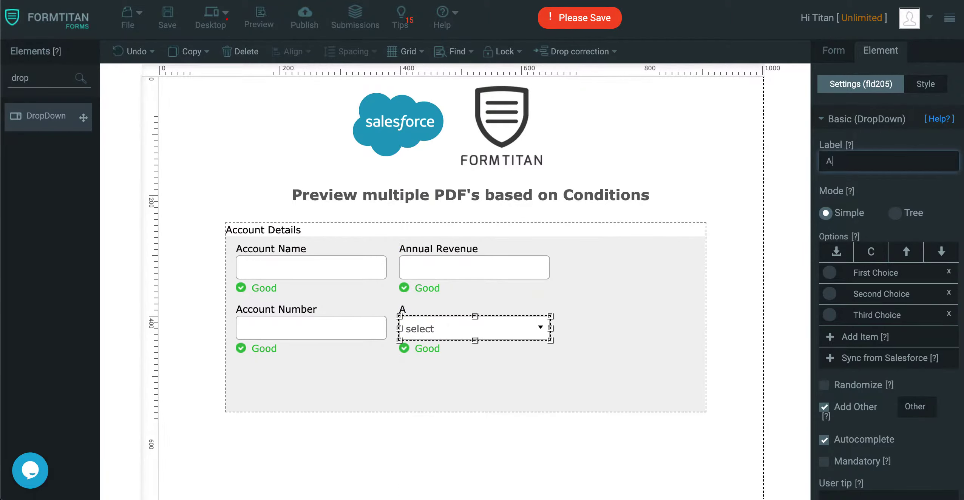
type("ccount Type")
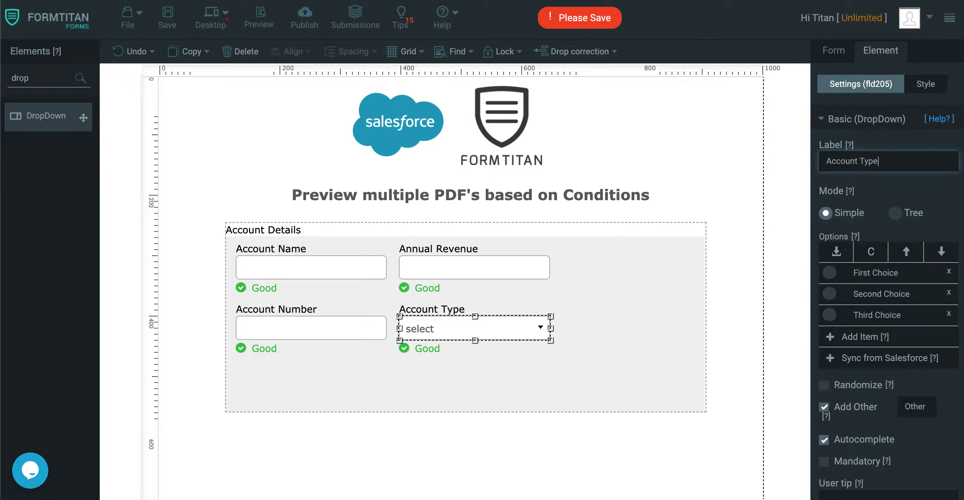
Step: Remove the three default choices from the Account Type dropdown and turn off its Add Other option
left_click(949, 271)
left_click(948, 271)
left_click(949, 271)
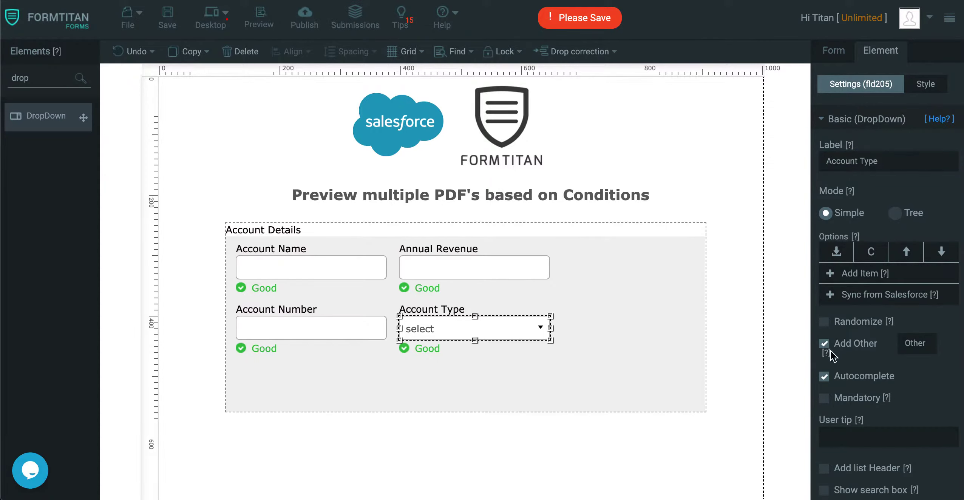
left_click(824, 343)
Step: Sync the Account Type dropdown's options from the Account Type picklist of the Salesforce Account object
left_click(876, 295)
left_click(323, 105)
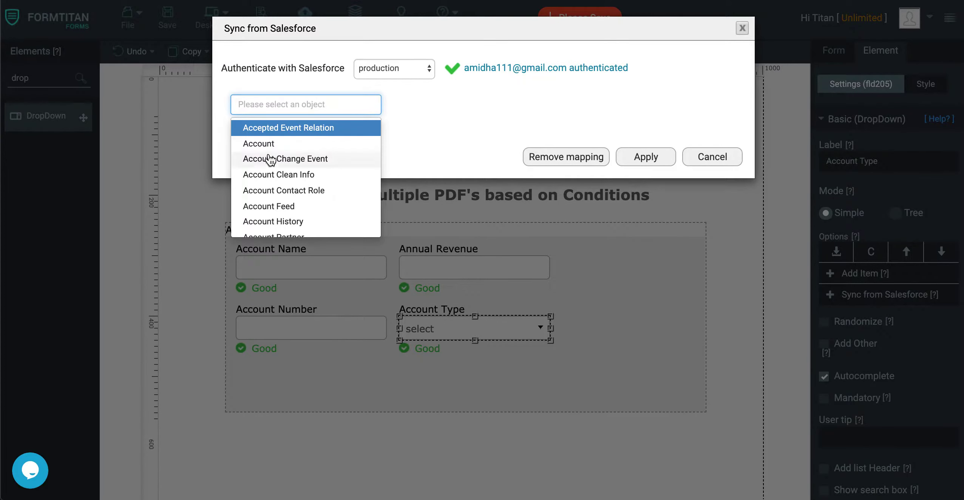
left_click(268, 144)
left_click(301, 133)
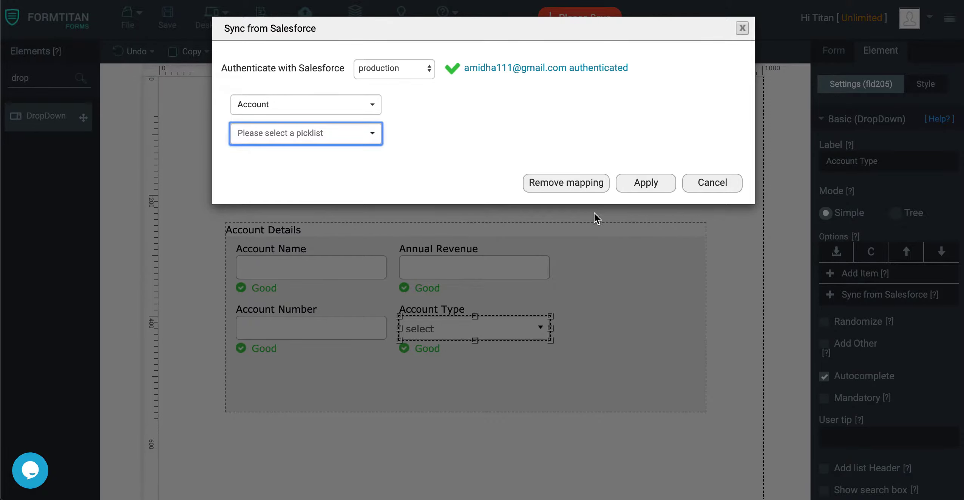
left_click(658, 189)
left_click(294, 132)
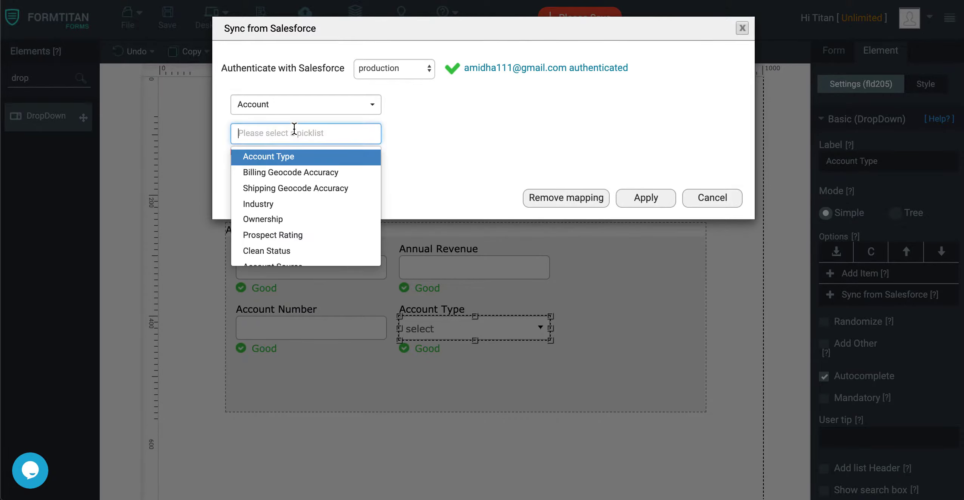
left_click(279, 155)
left_click(629, 204)
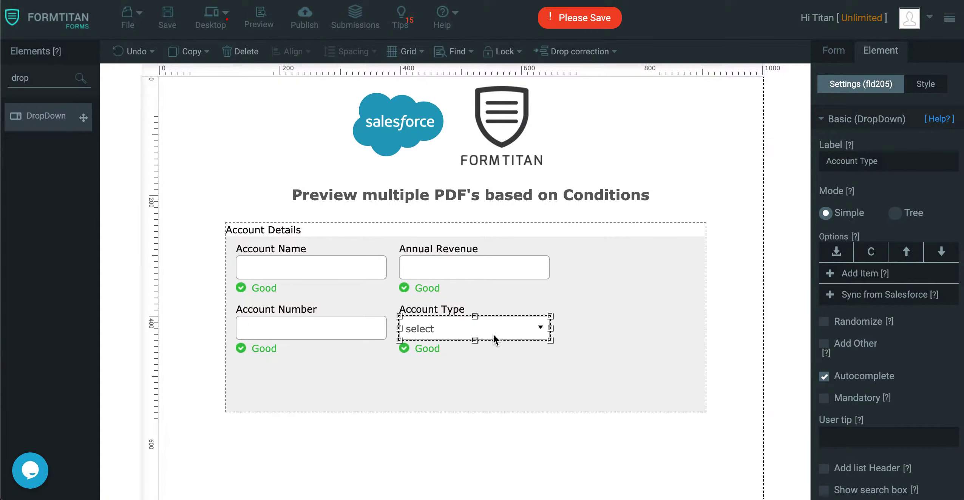
Step: Add a Button element below the fields in the Account Details section, dismiss its Salesforce action setup, and widen the button
double_click(36, 76)
type("butt")
left_click_drag(62, 156, 470, 384)
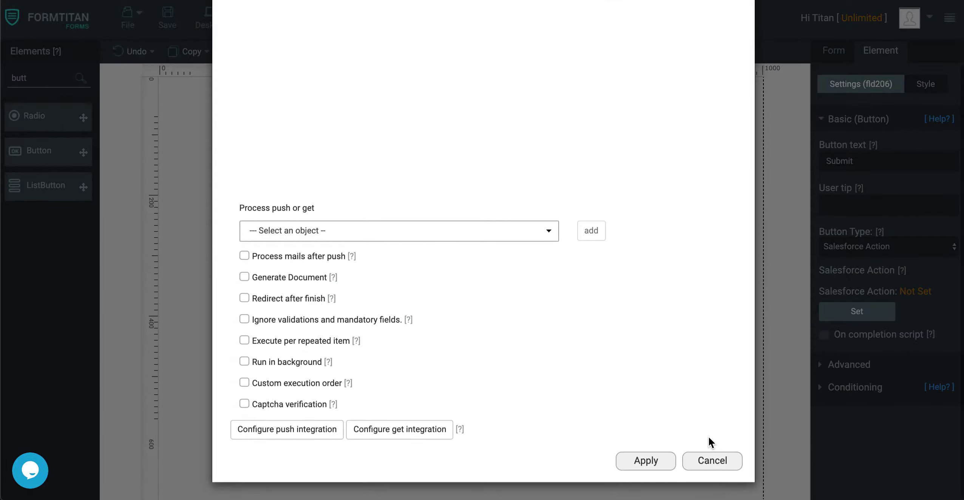
left_click(700, 474)
left_click_drag(561, 394, 689, 393)
Step: Set the new button's text to "Generate Account Summary"
double_click(899, 161)
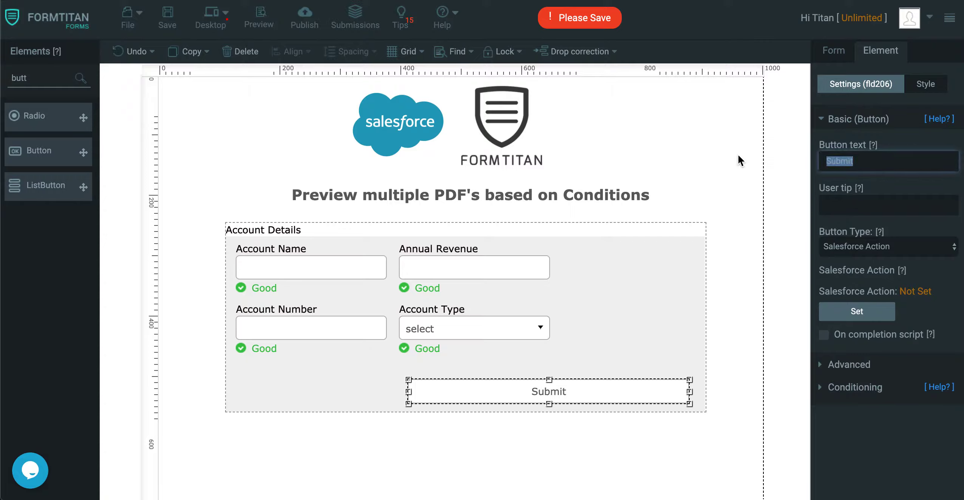
type("Generate")
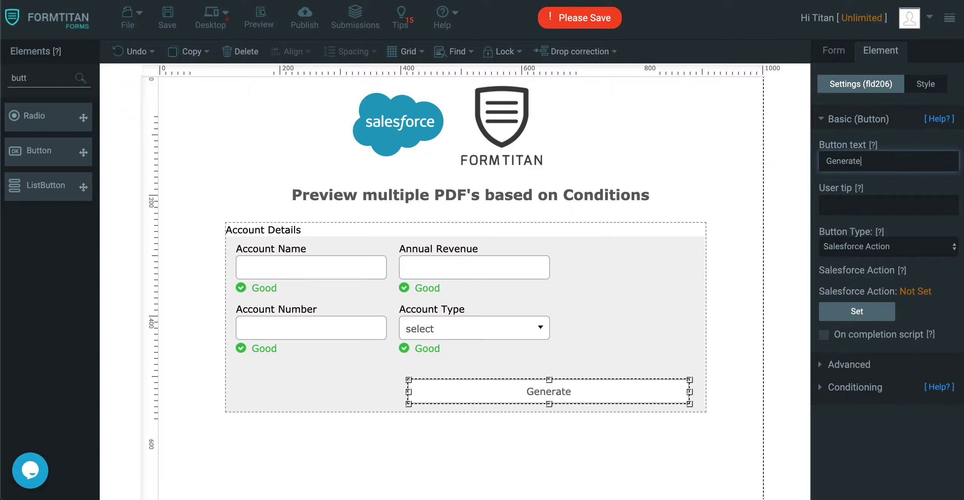
type(" Account Su")
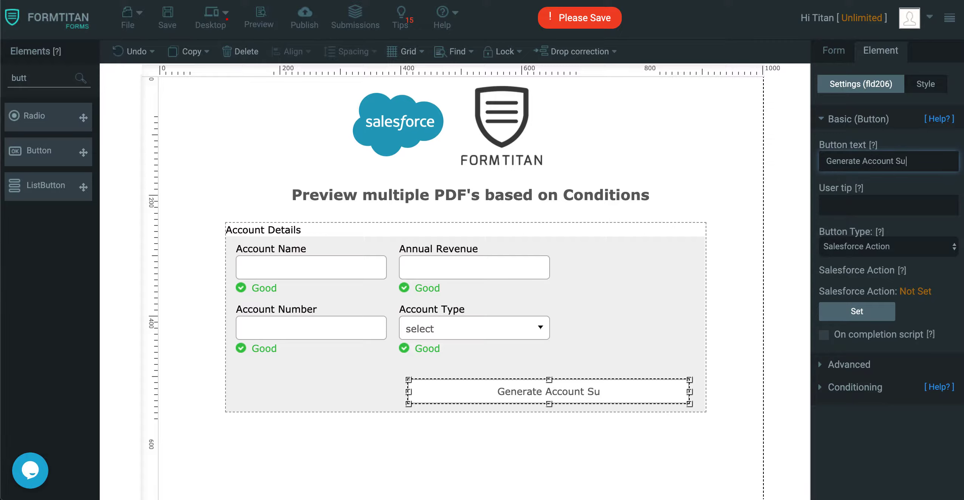
type("mmary")
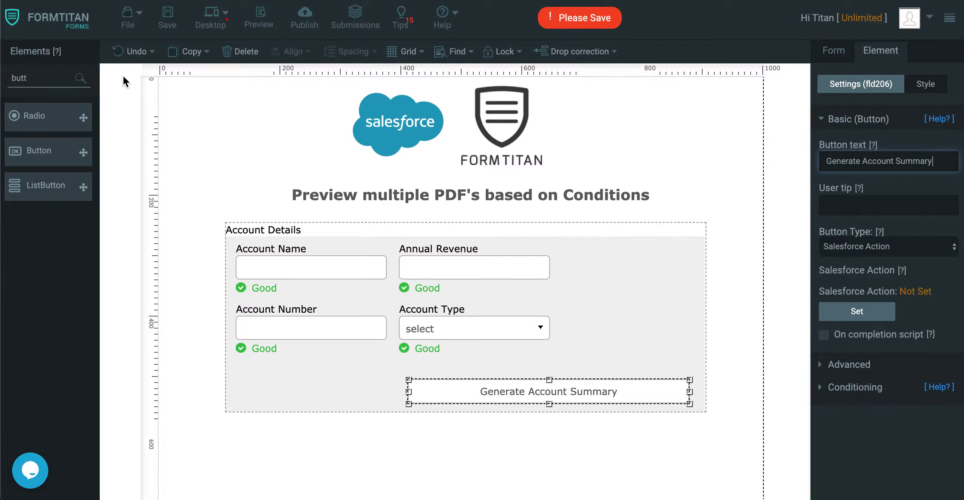
Step: Add a Hidden element beside the Salesforce logo at the top of the form and name it "Preview Condition"
left_click(45, 78)
key("BackSpace")
key("BackSpace")
key("BackSpace")
key("BackSpace")
type("Hidden")
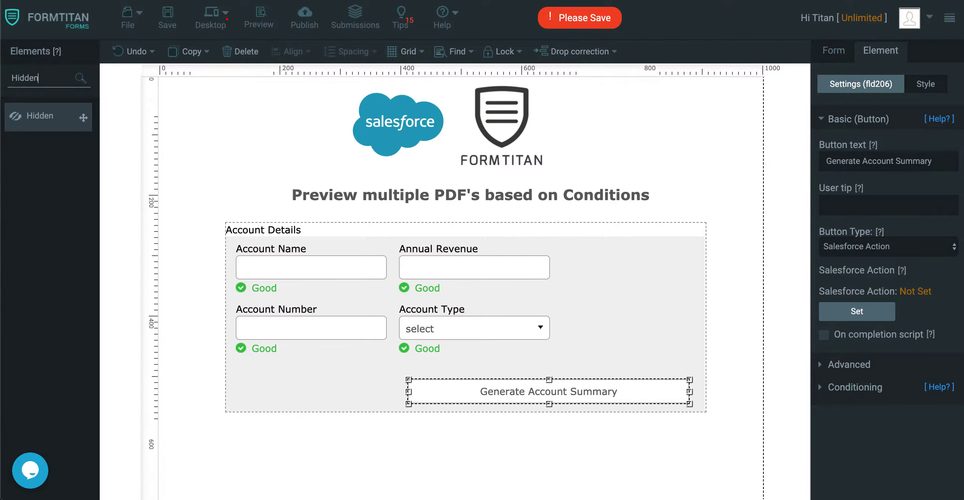
left_click_drag(47, 117, 212, 112)
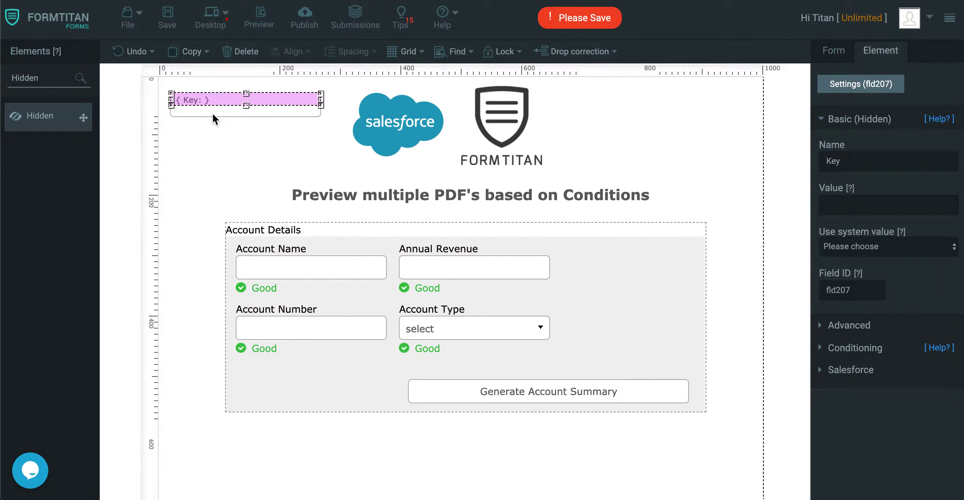
key("BackSpace")
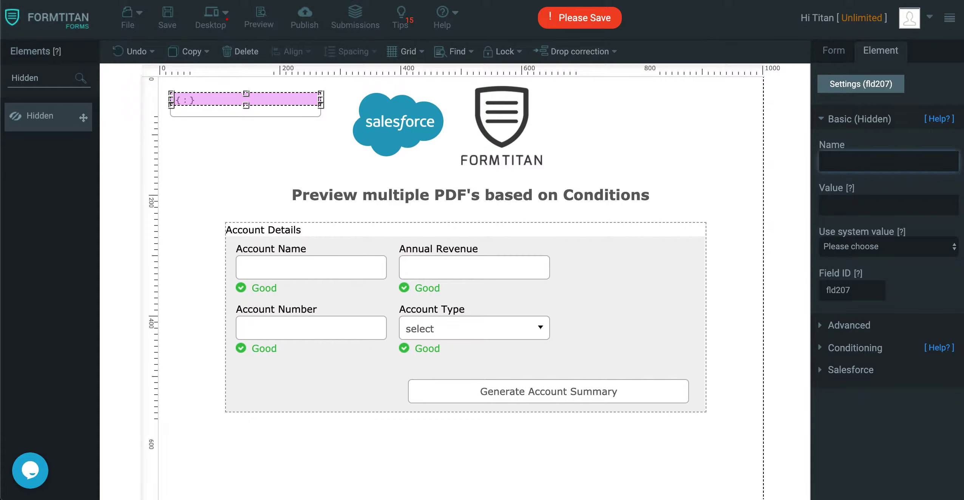
type("Preview Condition")
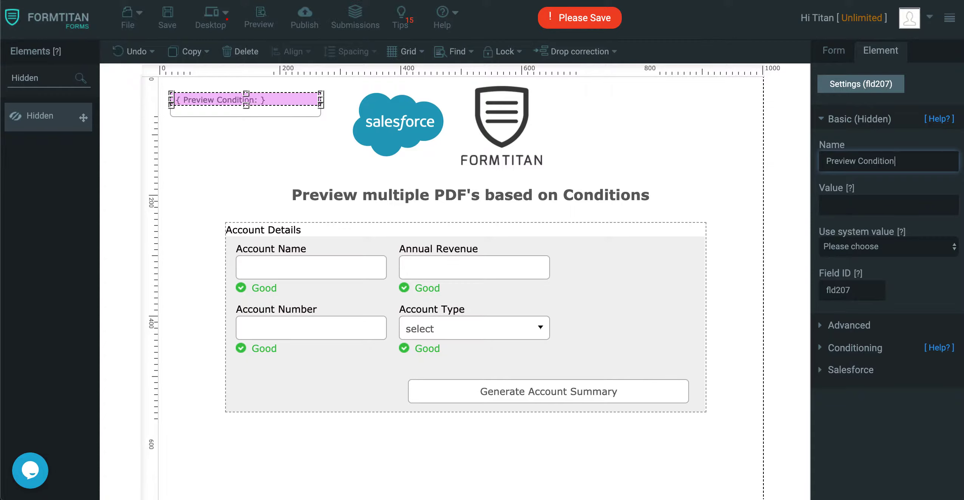
Step: Change the Generate Account Summary button's type to Condition
left_click(661, 397)
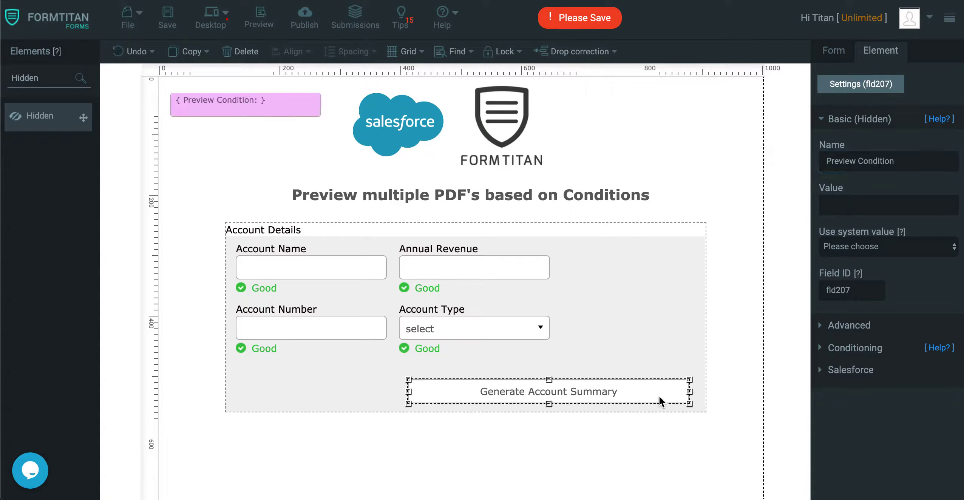
left_click(891, 250)
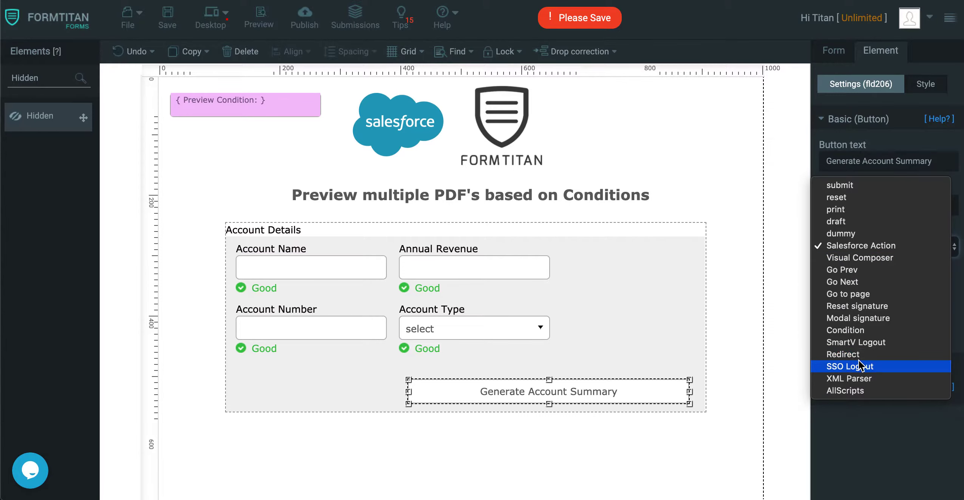
left_click(874, 330)
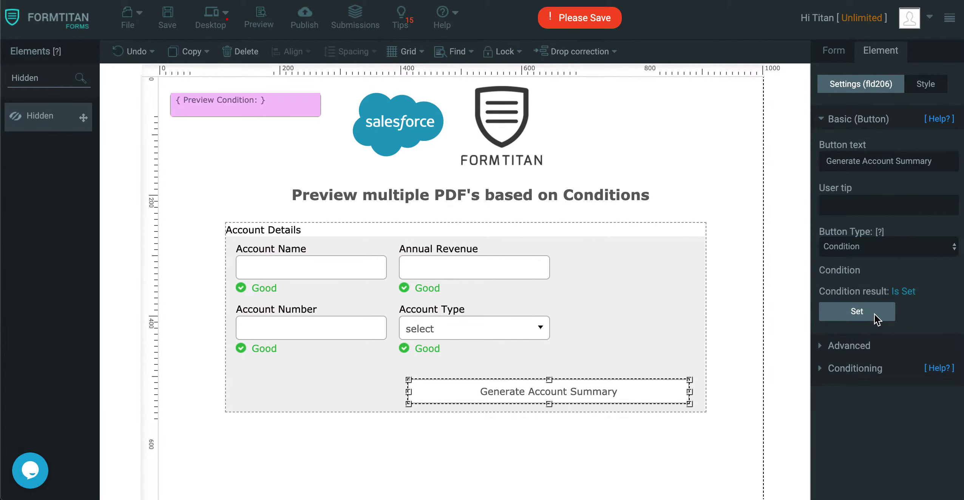
Step: Configure the button's condition result to use Set Value on the Preview Condition field, enter the value, and apply it
left_click(856, 311)
scroll(614, 287, "down", 5)
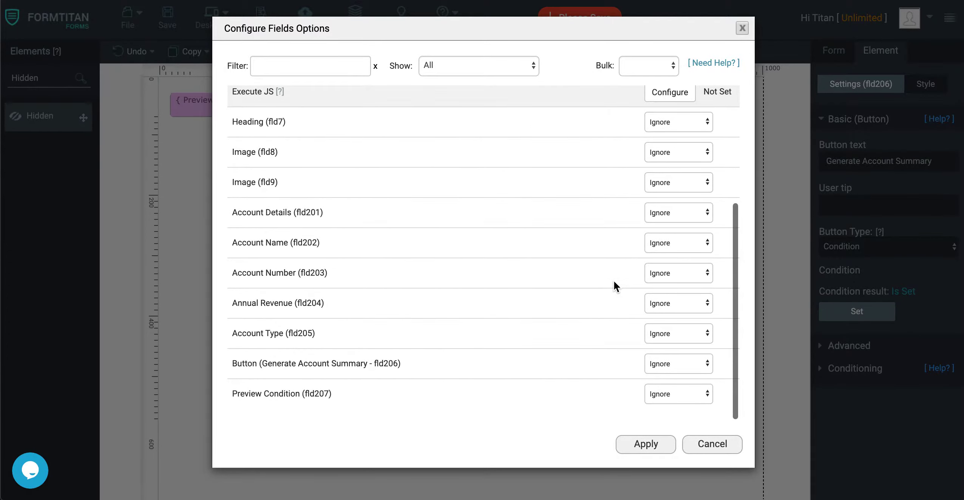
left_click(684, 395)
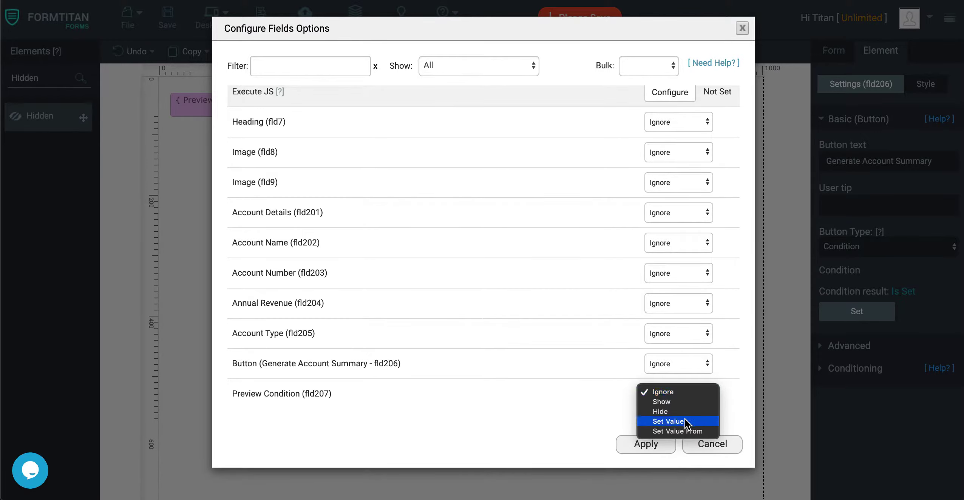
left_click(687, 423)
left_click(678, 396)
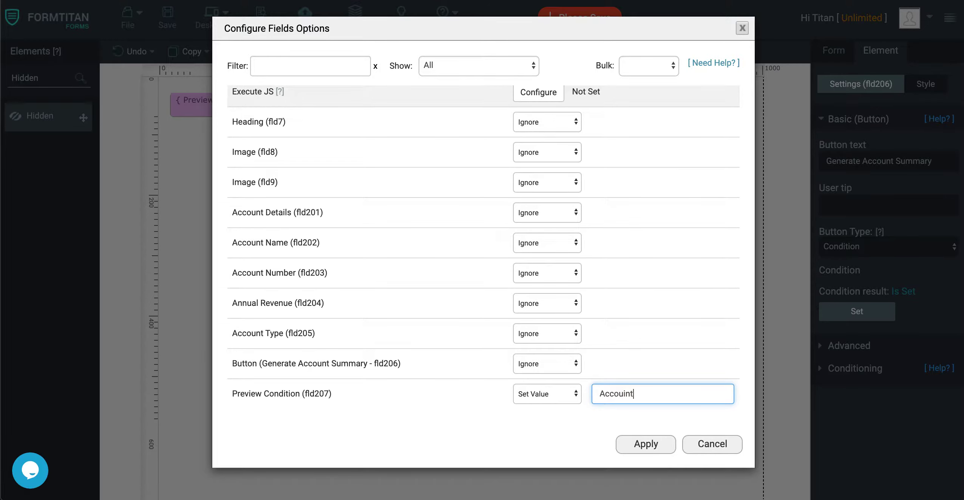
left_click(642, 442)
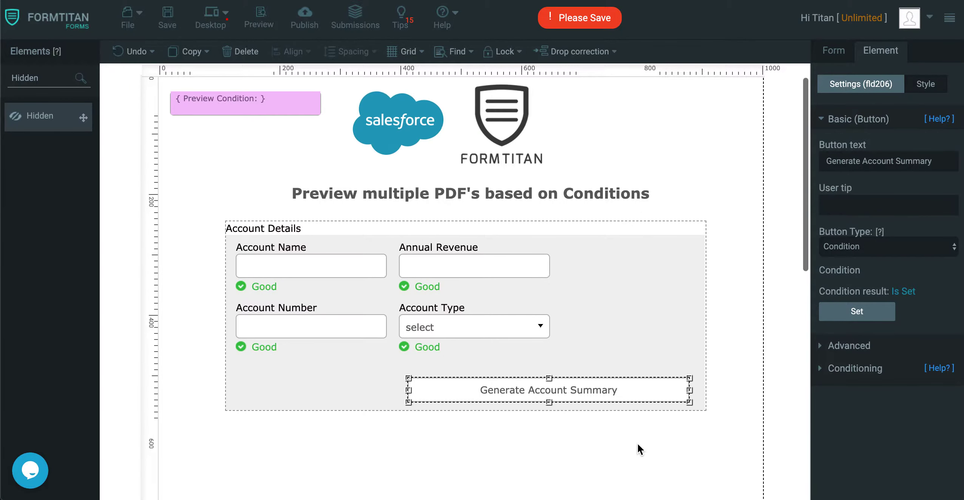
Step: Duplicate the Account Details section directly below the original and label the copy Contact Details
left_click(644, 282)
scroll(644, 435, "down", 5)
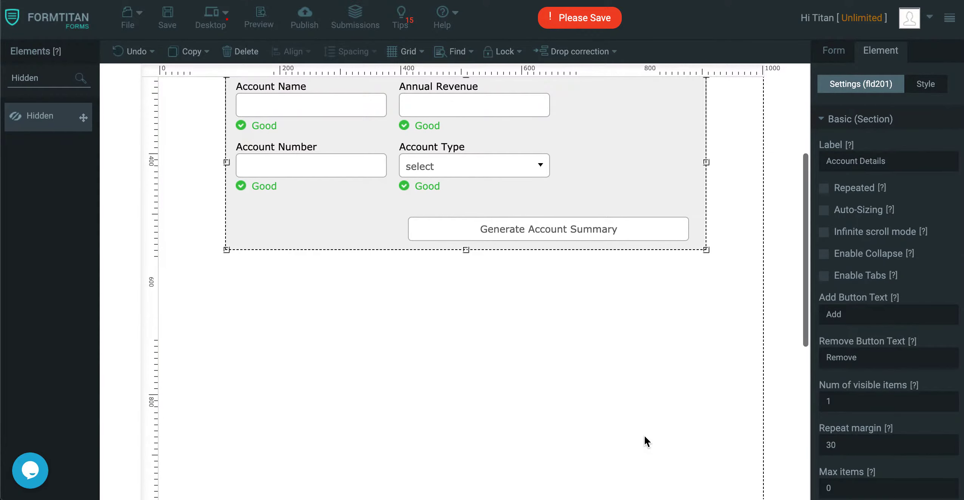
key("ctrl+c")
key("ctrl+v")
left_click_drag(656, 156, 638, 337)
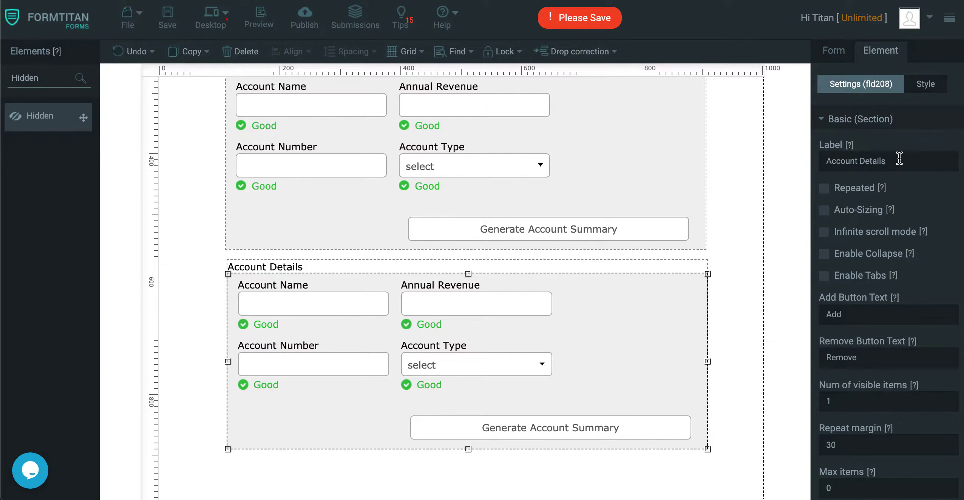
left_click_drag(860, 161, 826, 161)
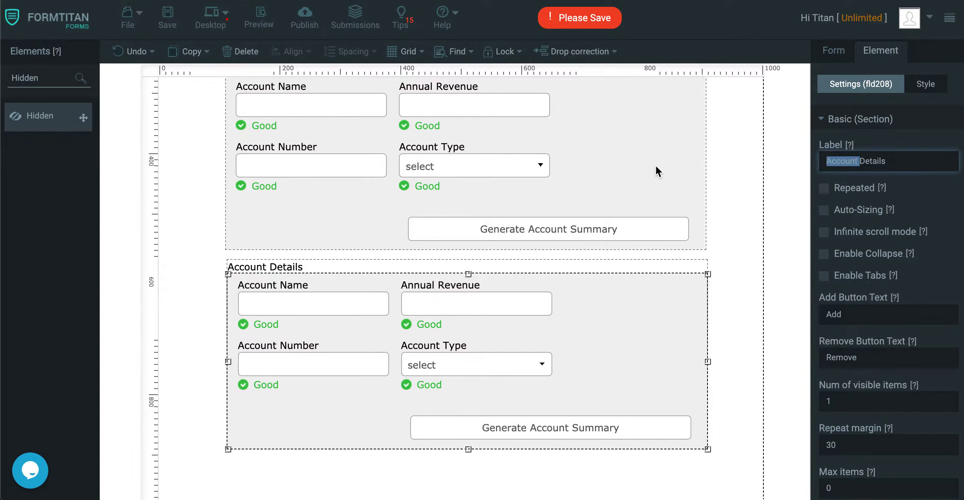
type("Contact")
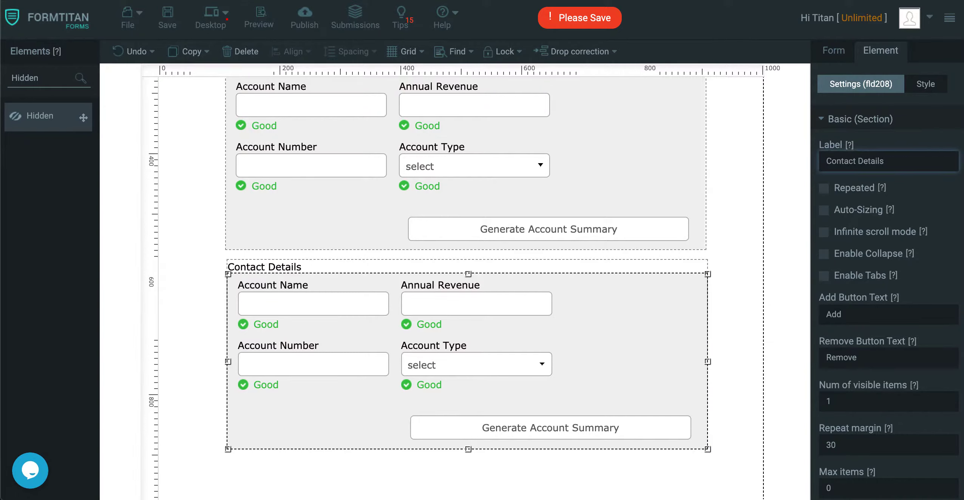
key("Return")
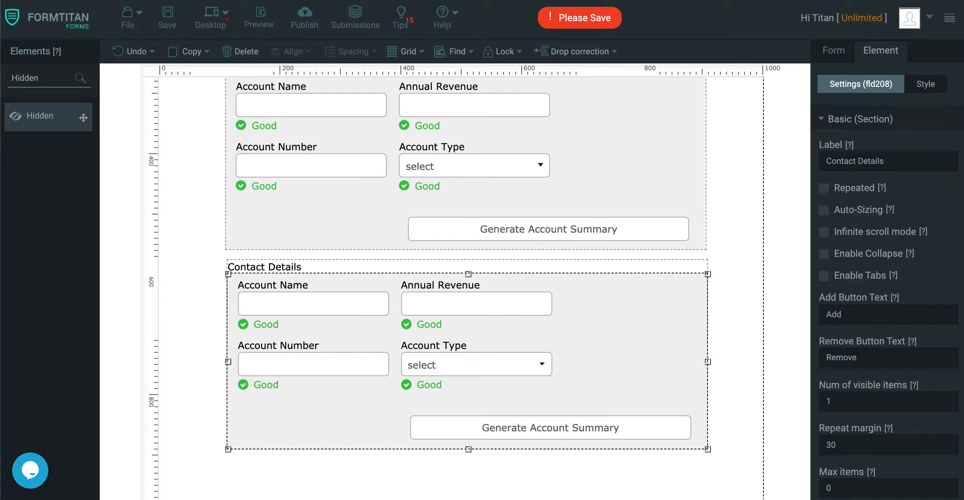
Step: Relabel the Contact Details textboxes: Account Name as Contact Name, Annual Revenue as Contact Number, and Account Number as Contact Email
left_click(326, 305)
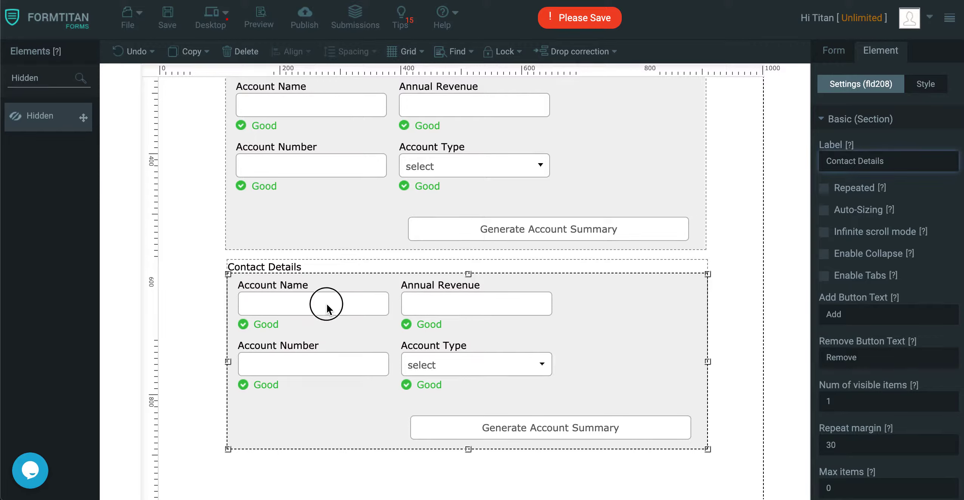
double_click(859, 160)
type("Contact Name")
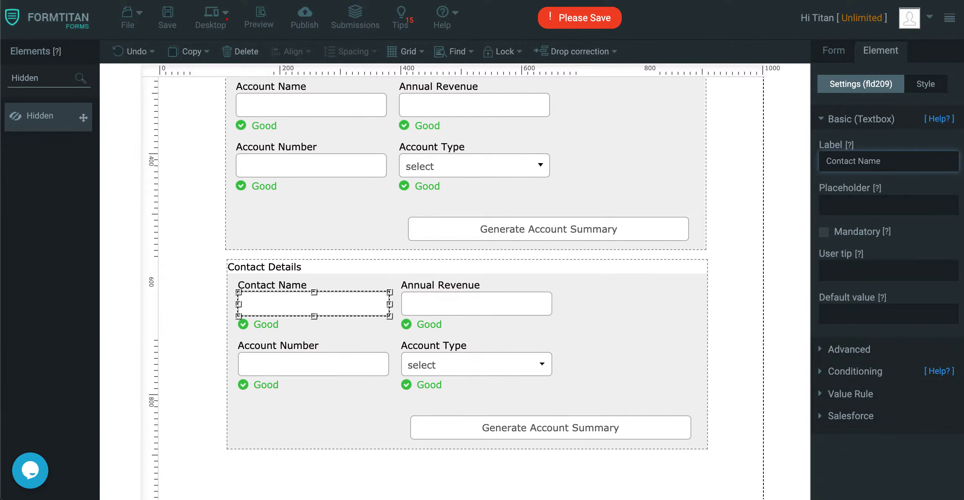
left_click(468, 308)
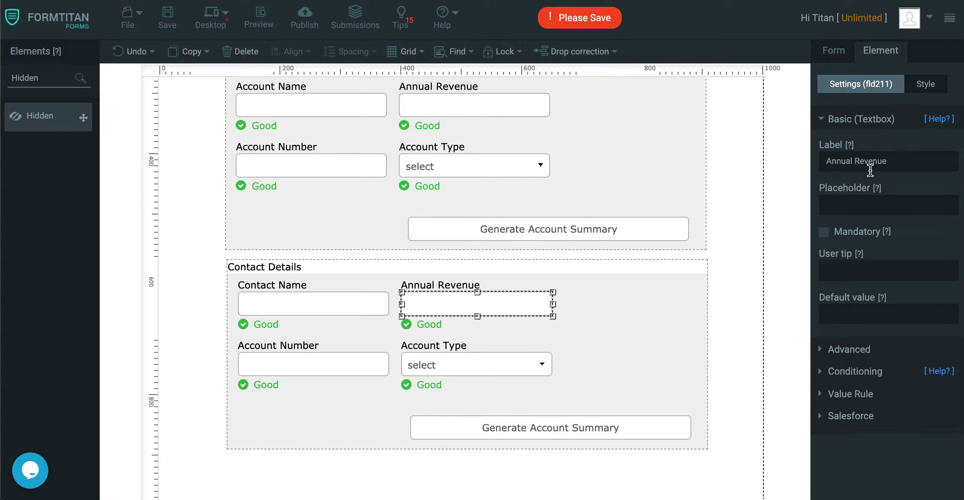
double_click(853, 160)
type("Contact")
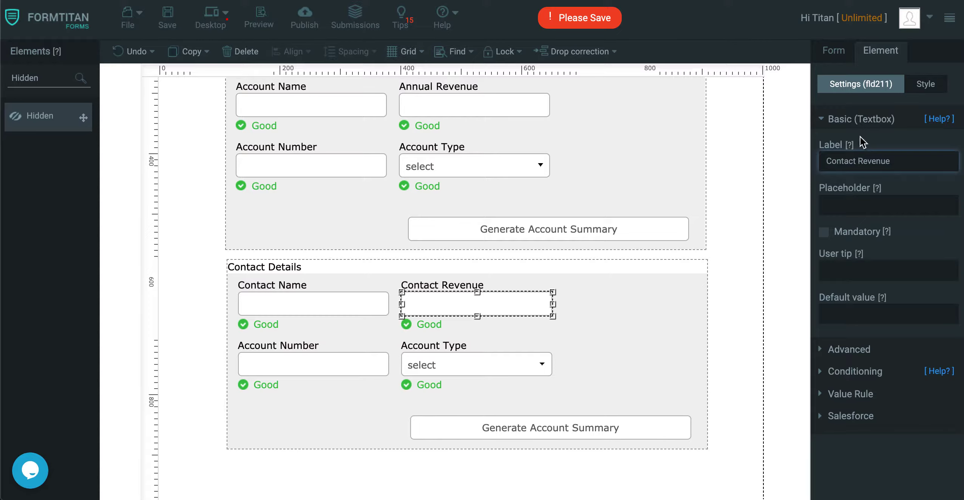
double_click(865, 161)
type("Number")
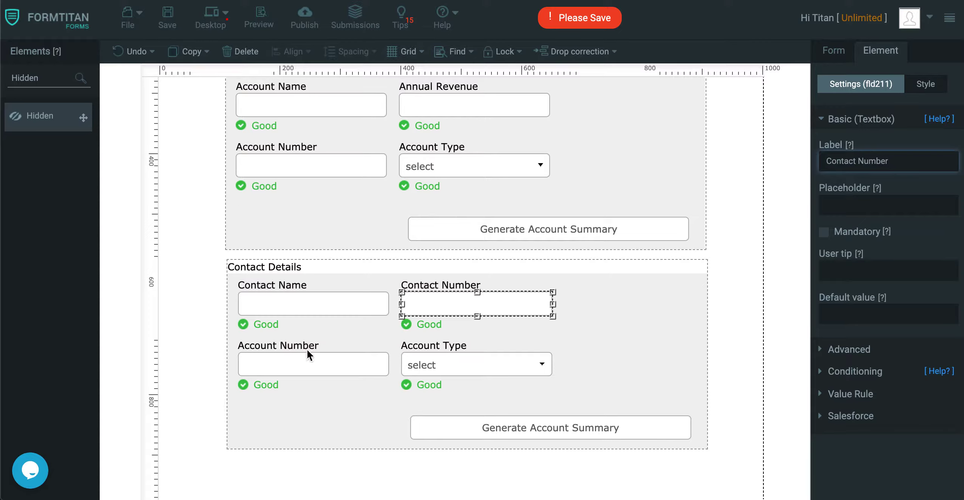
left_click(302, 366)
left_click_drag(912, 165, 732, 142)
type("Contact Email")
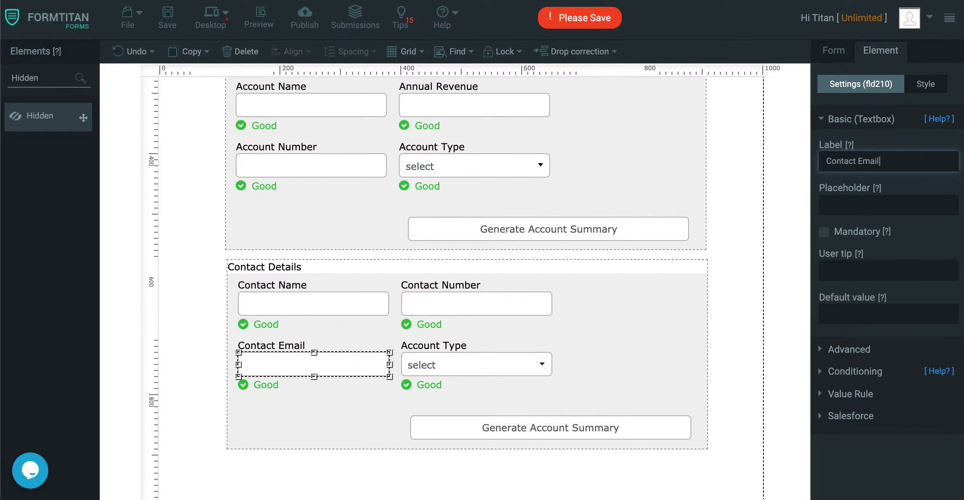
Step: Relabel the Account Type dropdown in Contact Details as Contact Account and add the option FormTitan
left_click(505, 364)
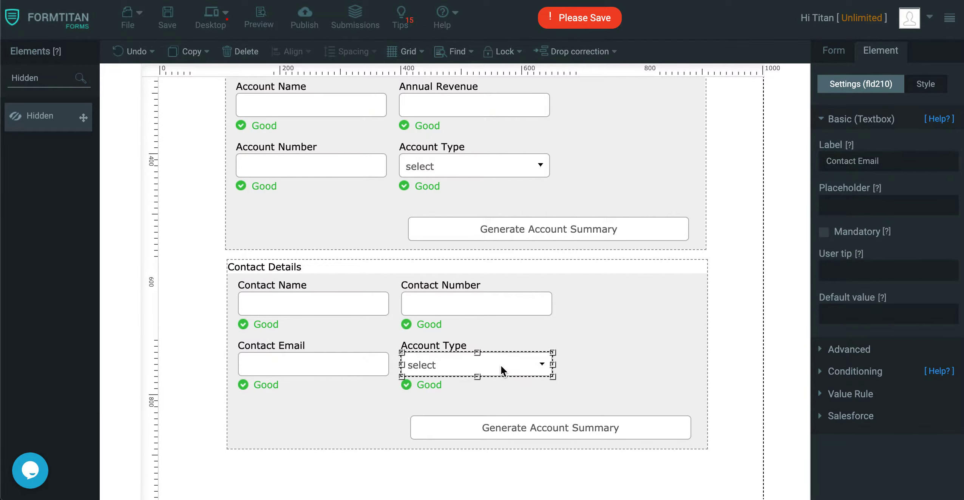
type("Cont")
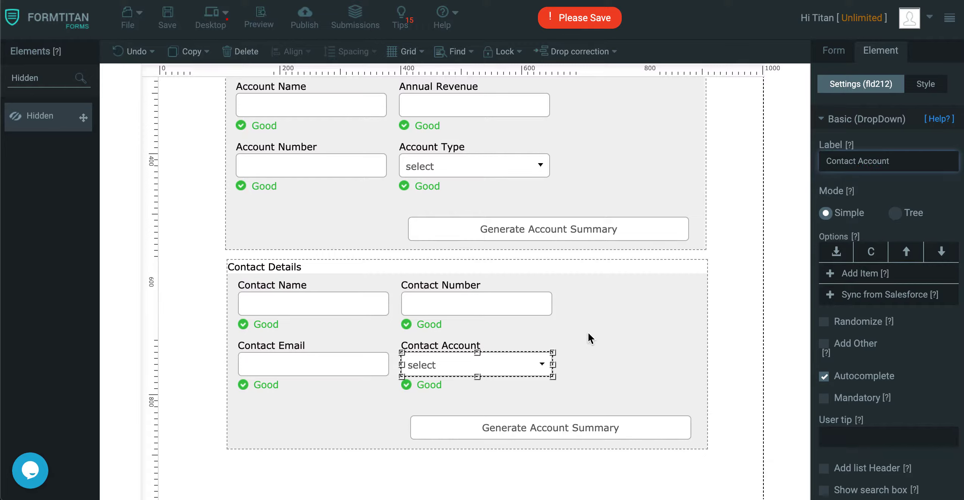
left_click(836, 275)
left_click(887, 279)
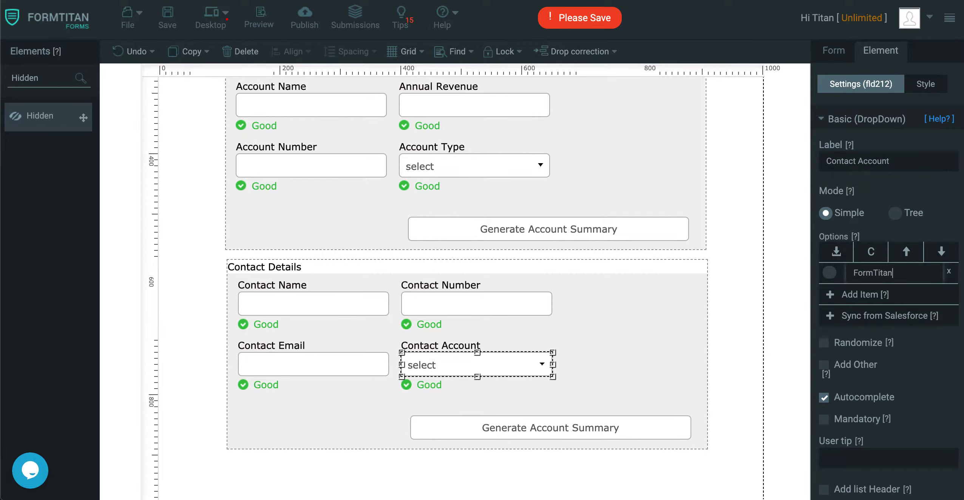
Step: Change the Preview Condition value set by the Contact Details section's button to Contact and apply it
left_click(625, 432)
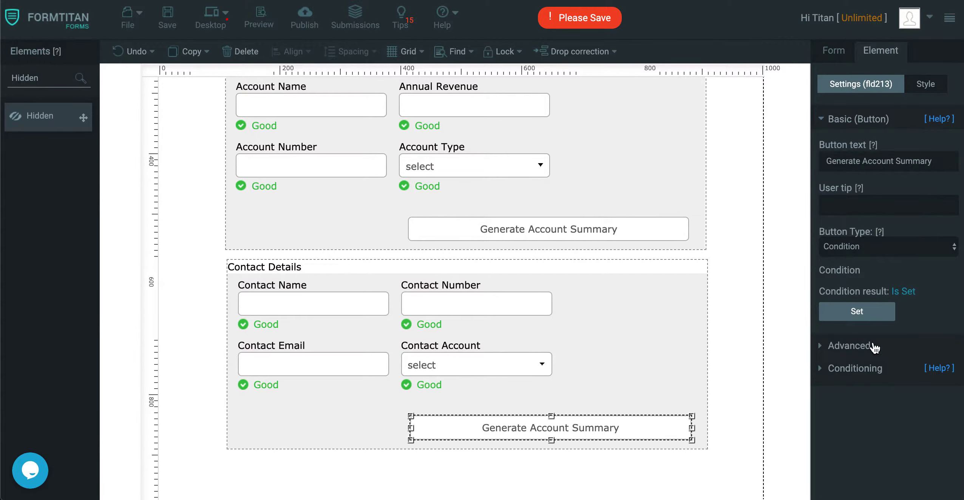
left_click(870, 306)
scroll(564, 289, "down", 5)
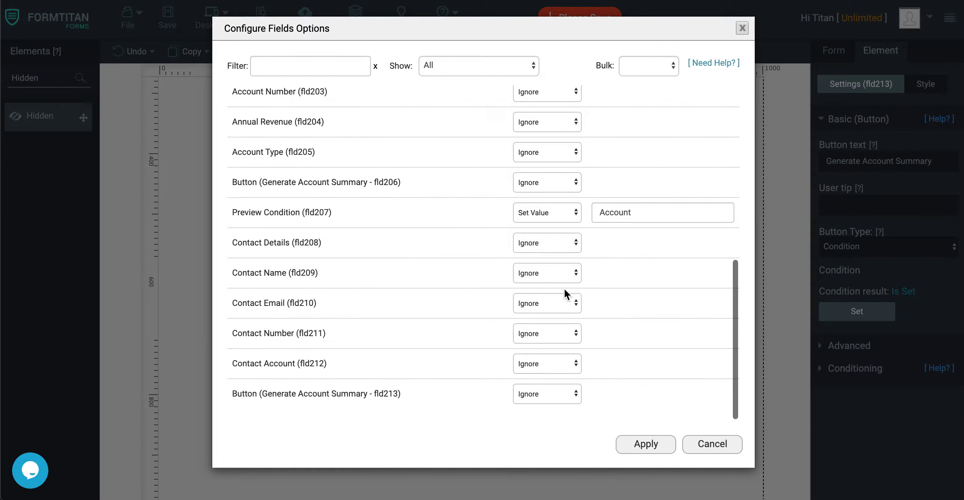
left_click_drag(642, 206, 523, 215)
type("Contact")
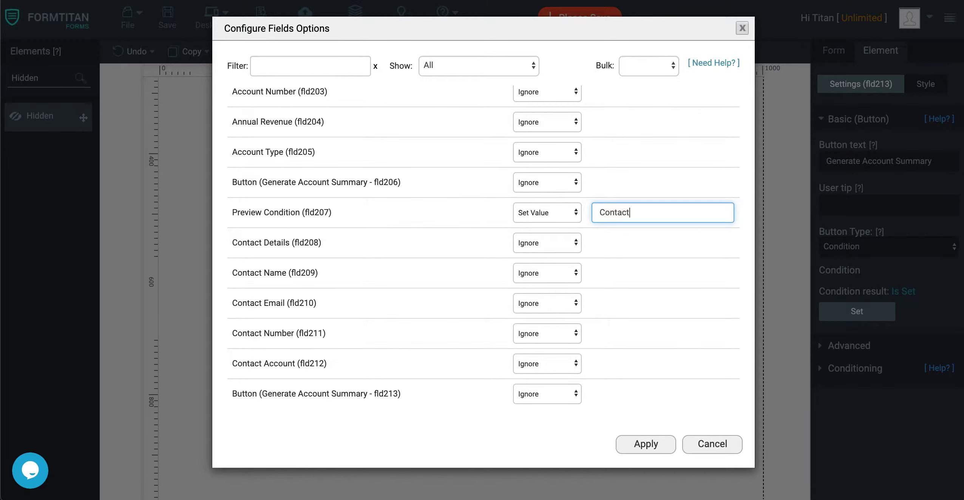
left_click(641, 442)
Step: Duplicate the Contact Details section directly below the original and label the copy Case Details
scroll(674, 338, "down", 3)
left_click(693, 311)
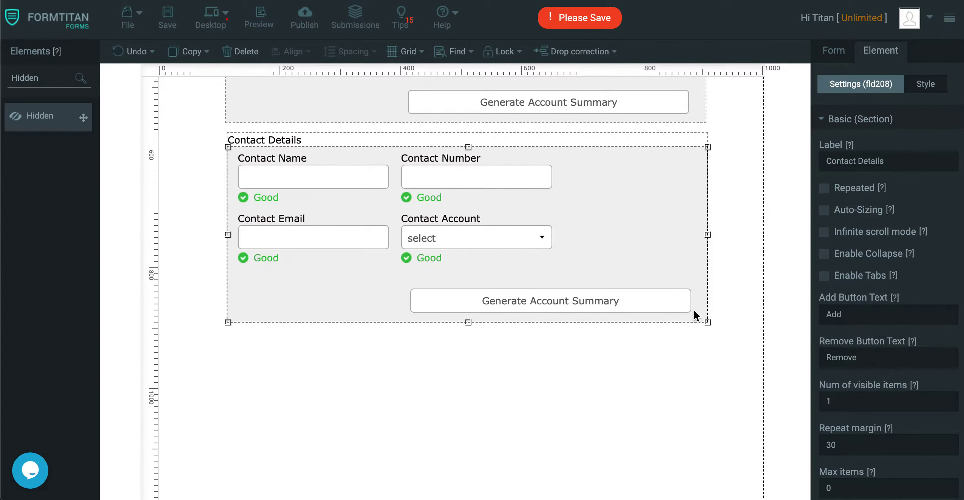
key("ctrl+c")
key("ctrl+v")
scroll(670, 293, "down", 2)
left_click(683, 204)
left_click_drag(683, 203, 662, 356)
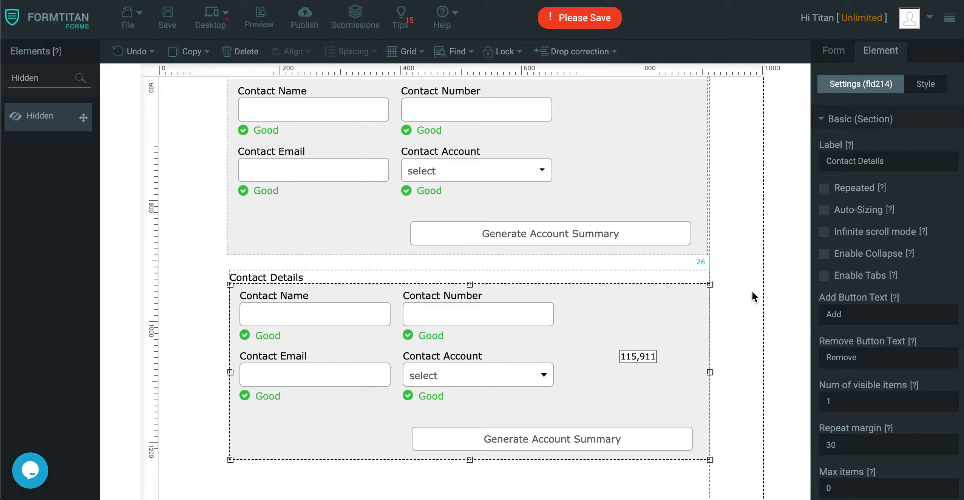
double_click(853, 162)
type("Case")
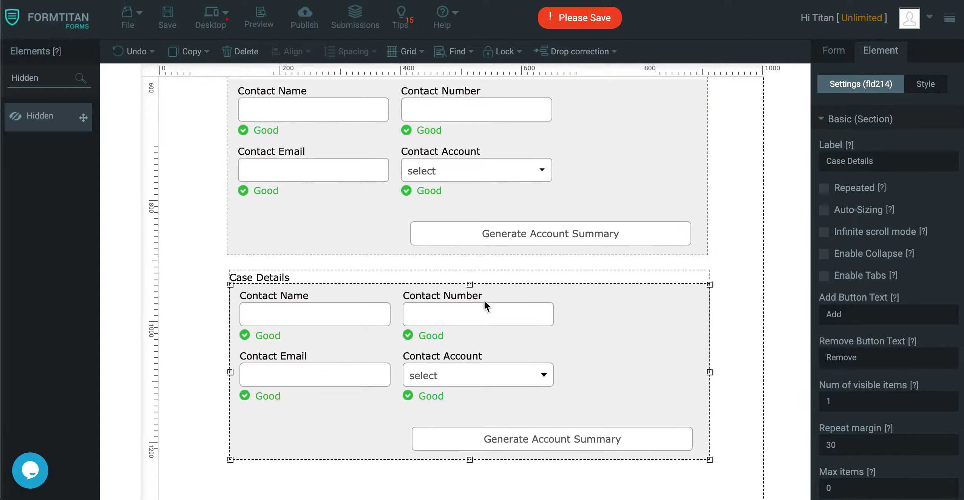
Step: Relabel the Case Details section's Contact Name textbox as Case Number and its Contact Number textbox as Case Subject
left_click(322, 305)
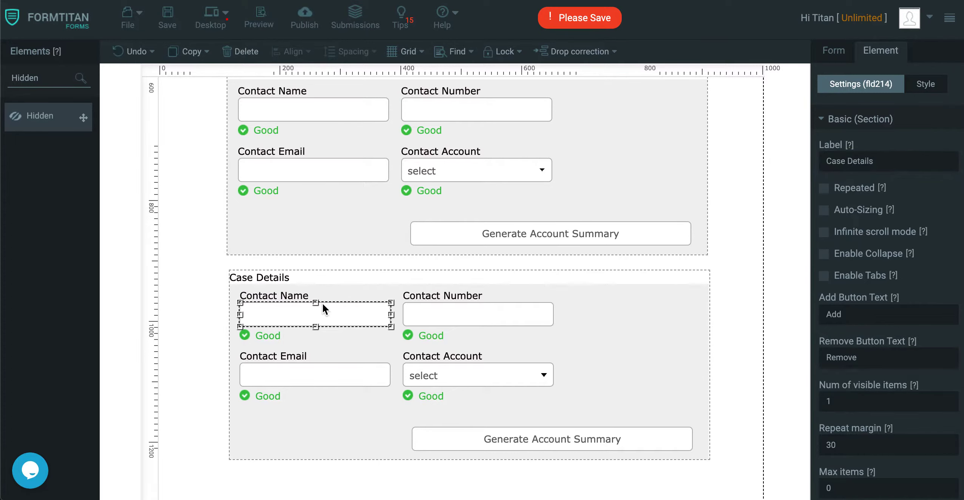
left_click(912, 155)
key("ctrl+a")
type("Case Number")
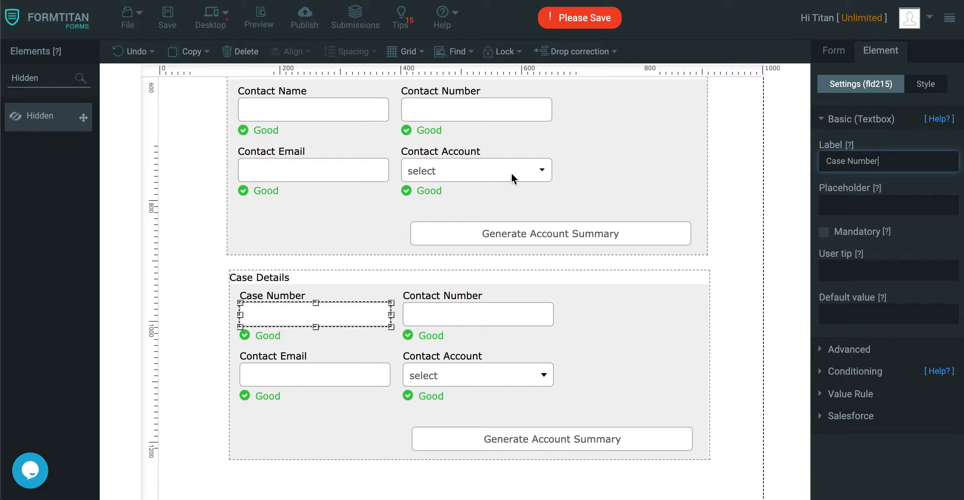
triple_click(908, 161)
type("Ca")
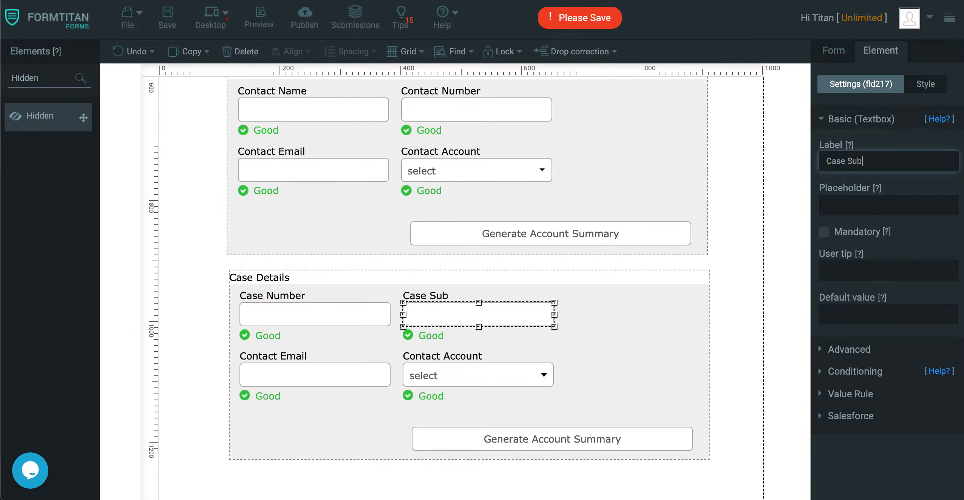
Step: Relabel the Case Details section's Contact Email textbox as Case Source and its Contact Account dropdown as Case Priority
left_click(324, 356)
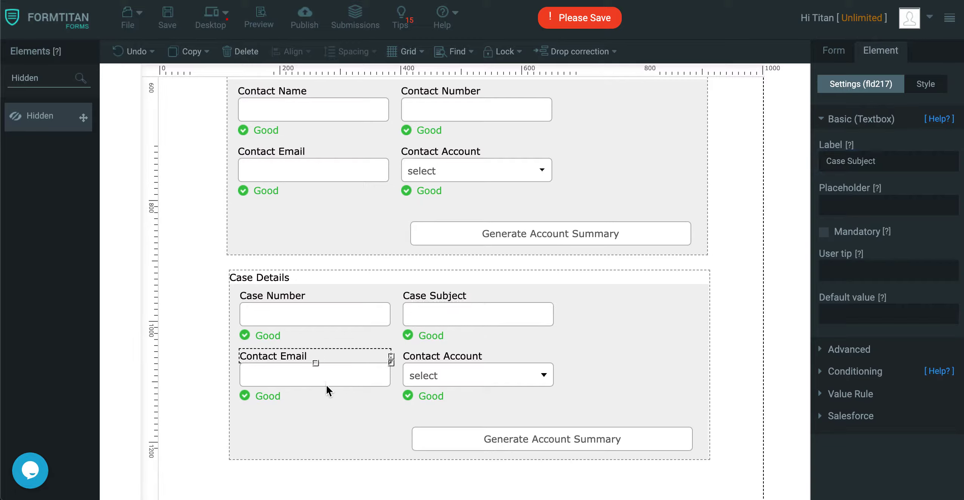
triple_click(925, 166)
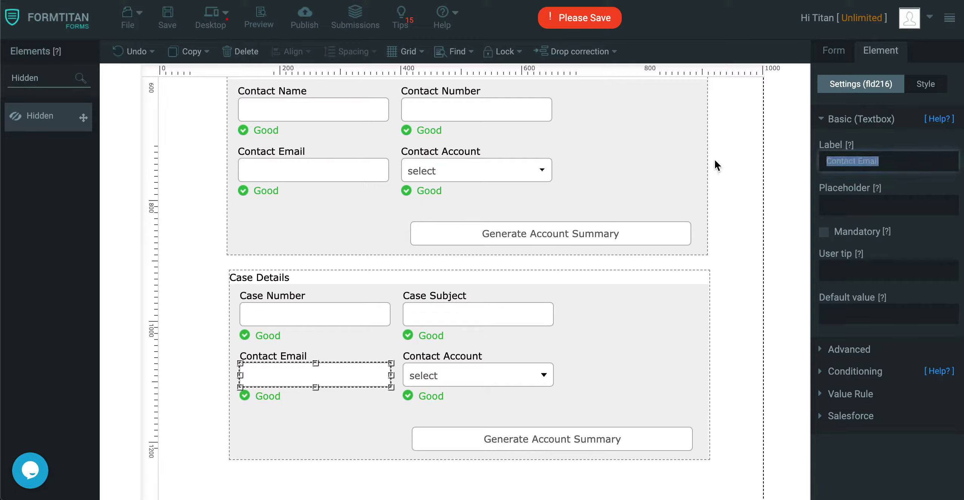
type("Case Source")
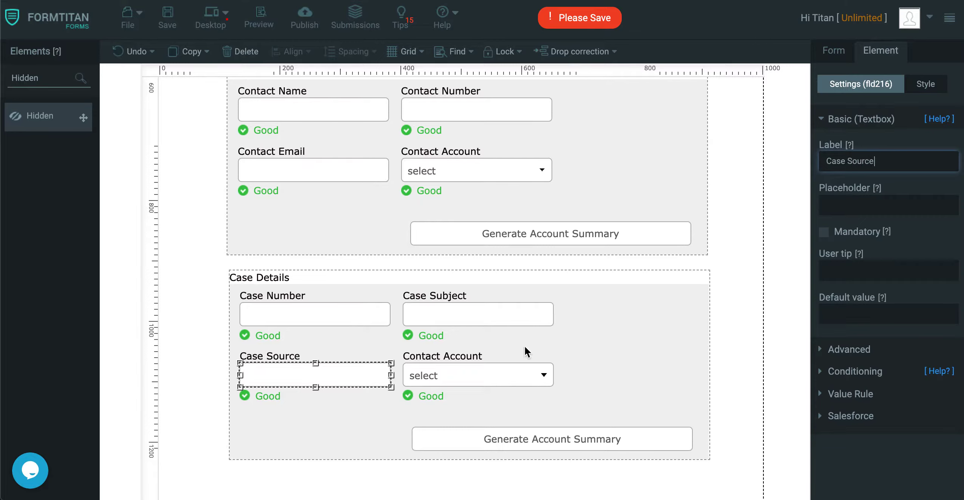
left_click(481, 379)
triple_click(916, 163)
type("Case Priority")
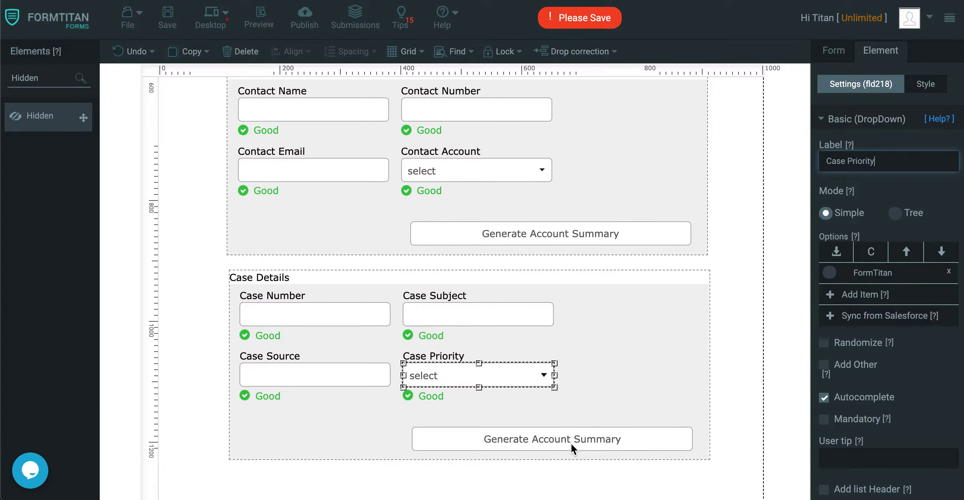
Step: Change the Preview Condition value set by the Case Details section's button to Case and apply it
left_click(571, 442)
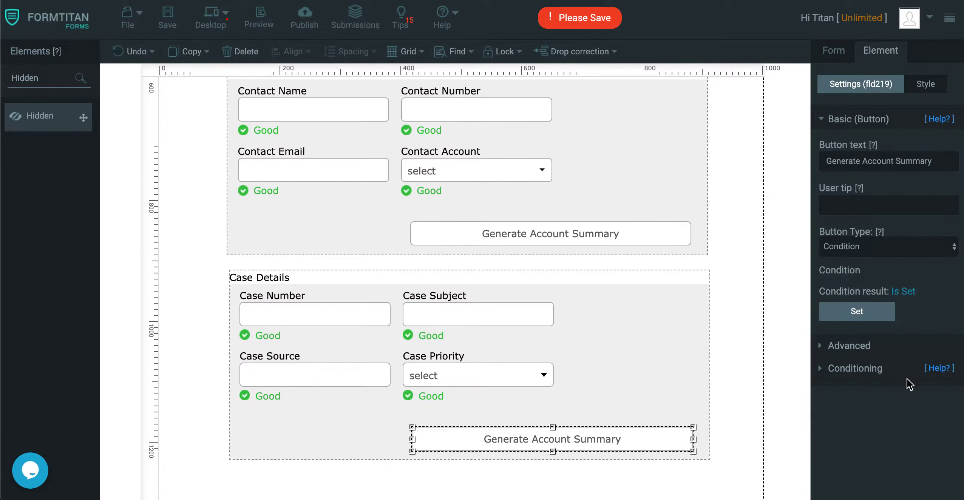
left_click(877, 314)
scroll(705, 200, "down", 10)
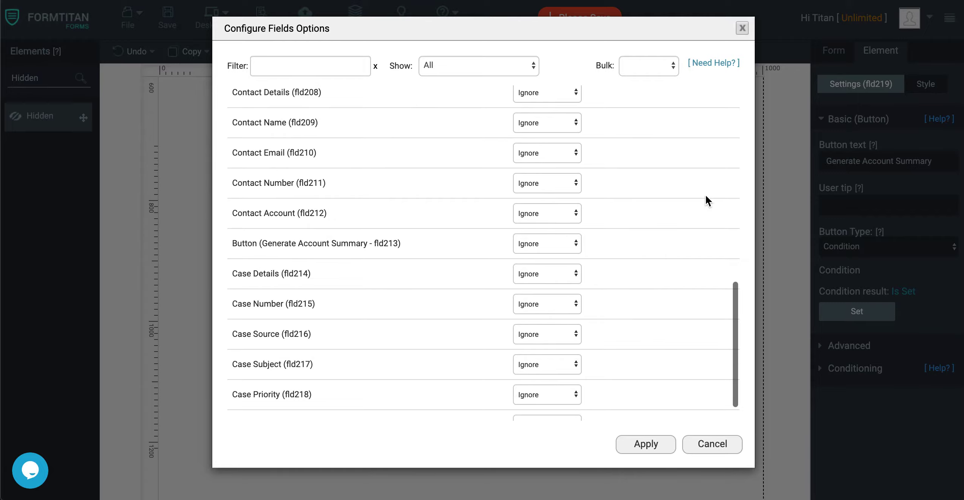
scroll(707, 200, "up", 5)
left_click_drag(653, 260, 529, 262)
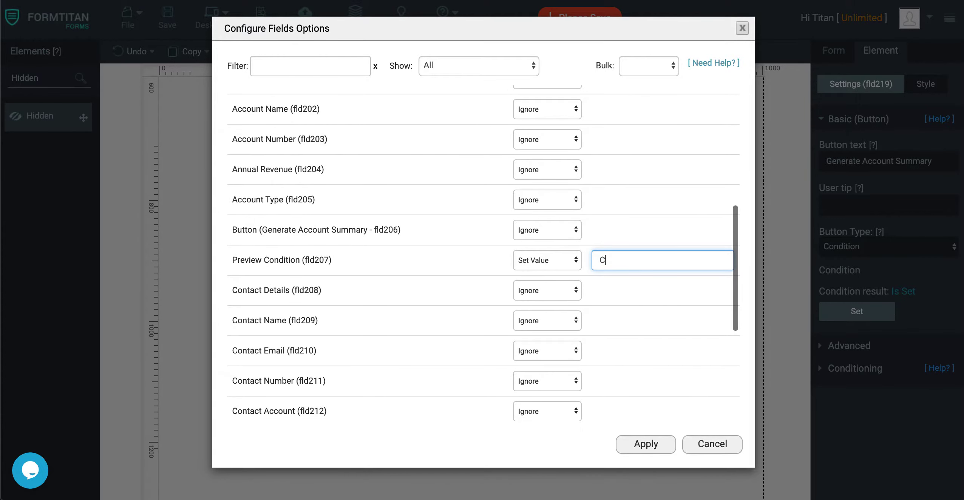
left_click(663, 449)
Step: Change the Case Details section's button text to "Generate Case Summary"
double_click(571, 444)
left_click(571, 444)
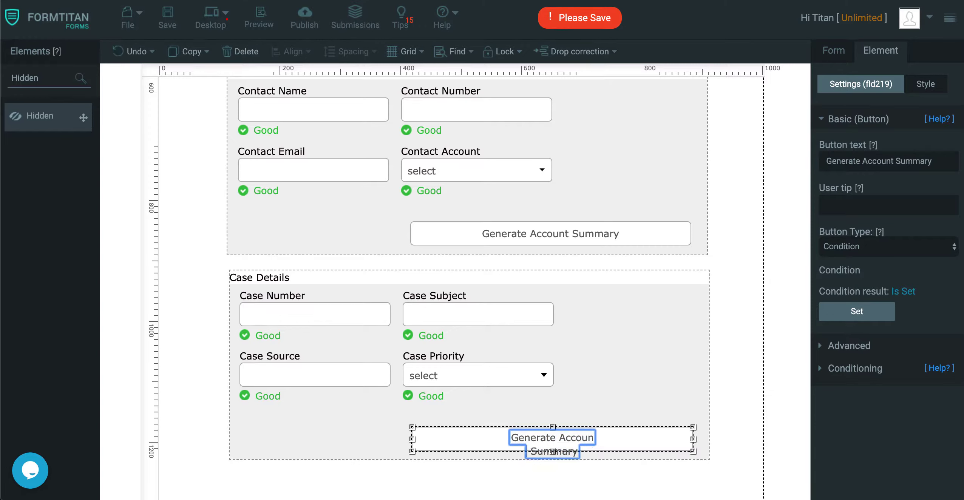
key("BackSpace")
key("BackSpace")
key("BackSpace")
key("BackSpace")
key("BackSpace")
key("BackSpace")
type("Case")
Step: Change the Contact Details section's button text to "Generate Contact Summary"
double_click(579, 239)
left_click(568, 234)
key("BackSpace")
key("BackSpace")
key("BackSpace")
key("BackSpace")
key("BackSpace")
key("BackSpace")
key("BackSpace")
type("Contact")
Step: Save the form and open its preview to look over all three sections
left_click(172, 17)
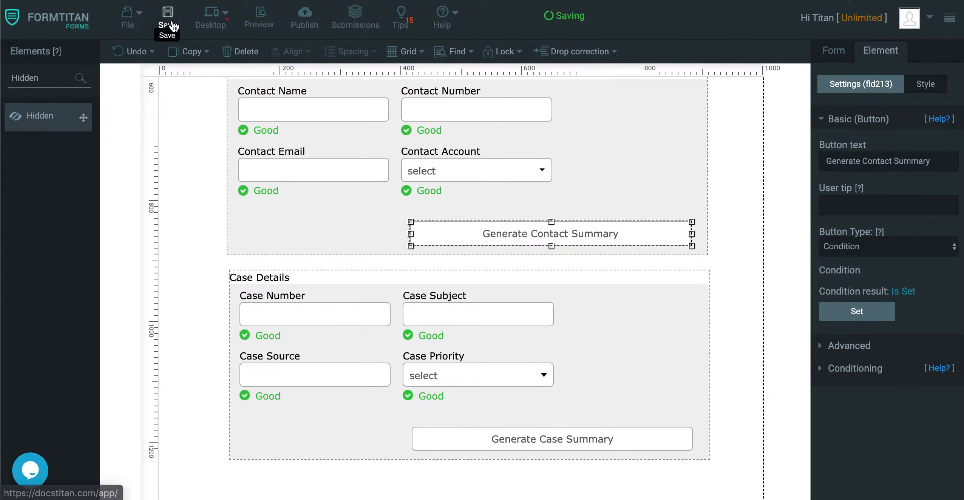
left_click(261, 18)
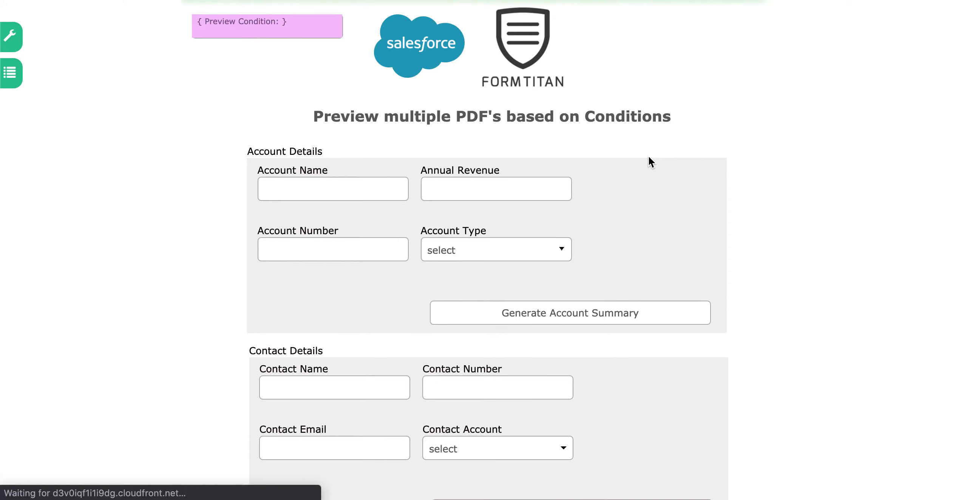
scroll(649, 155, "down", 7)
scroll(649, 155, "up", 6)
scroll(648, 155, "up", 2)
Step: Test the account, contact and case summary buttons in the preview and check the Preview Condition field's value
left_click(624, 314)
scroll(587, 276, "down", 3)
left_click(631, 417)
scroll(680, 322, "up", 3)
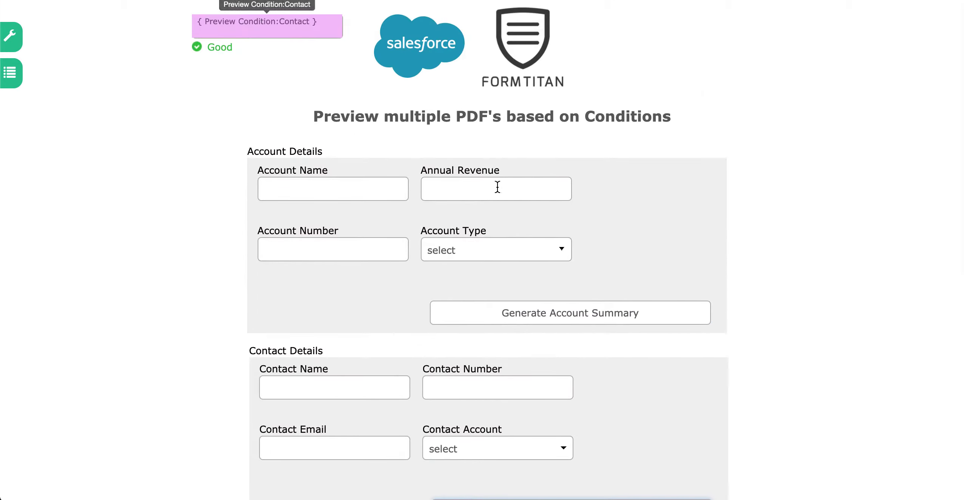
scroll(555, 183, "down", 8)
left_click(601, 441)
scroll(666, 212, "up", 8)
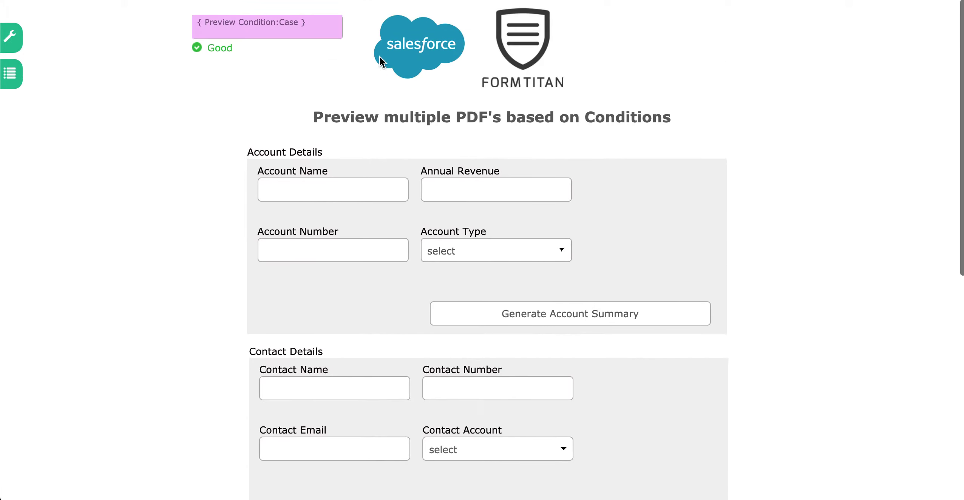
Step: Look over the contact and case sections in the form preview and close the preview
scroll(650, 164, "down", 8)
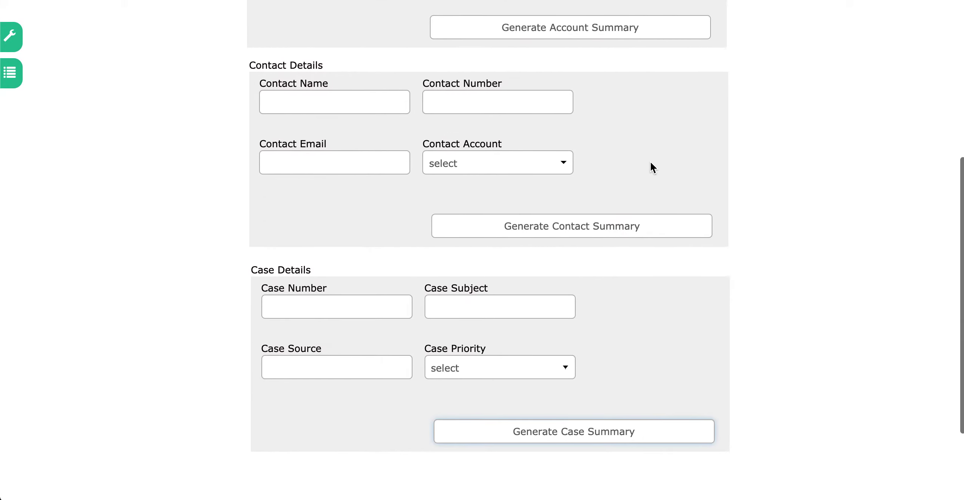
scroll(650, 164, "up", 8)
key("Escape")
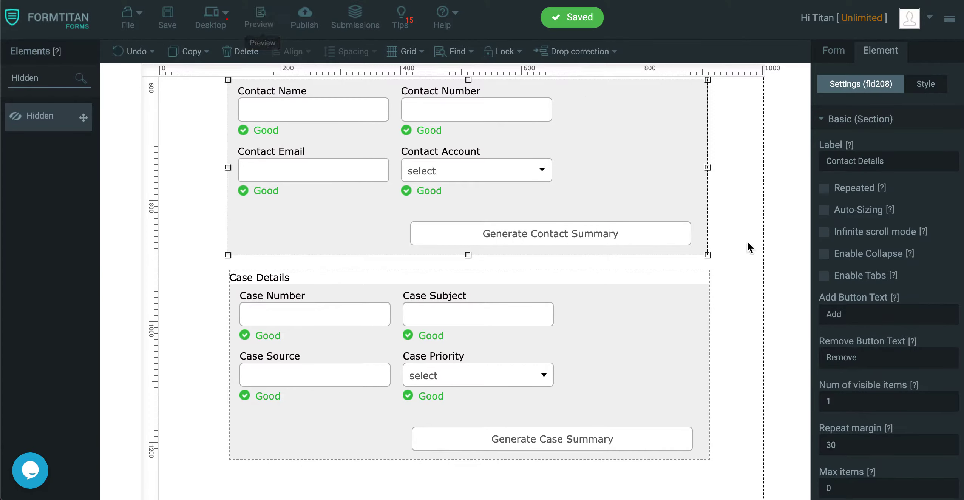
Step: Open the form's PDF mapping settings under document generation and remove the extra mappings below the first one
scroll(747, 241, "up", 8)
left_click(828, 52)
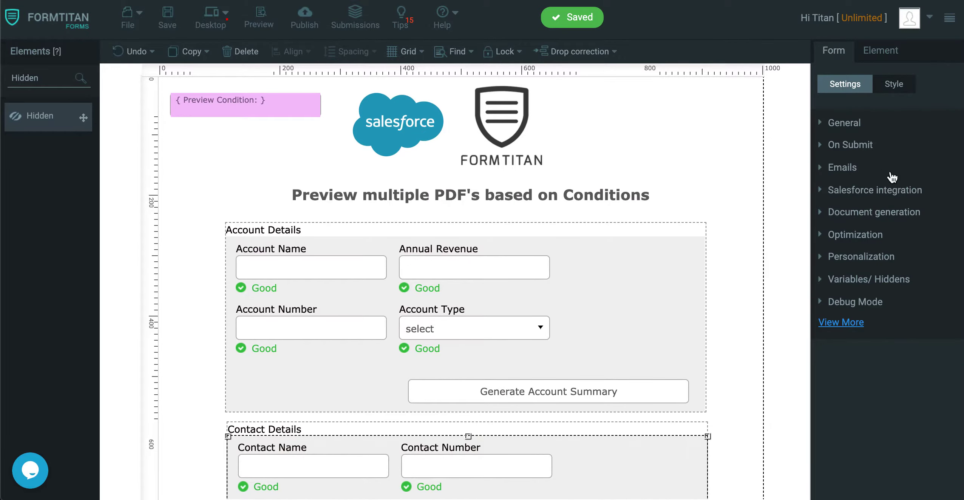
left_click(885, 215)
left_click(947, 253)
left_click(945, 250)
Step: Open the Account PDF mapping for editing and delete its Page 1
left_click(913, 231)
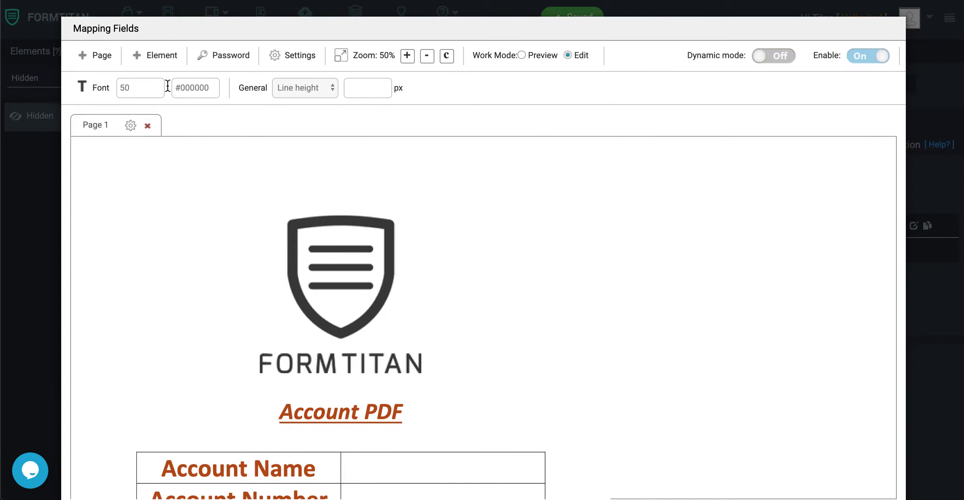
left_click(147, 126)
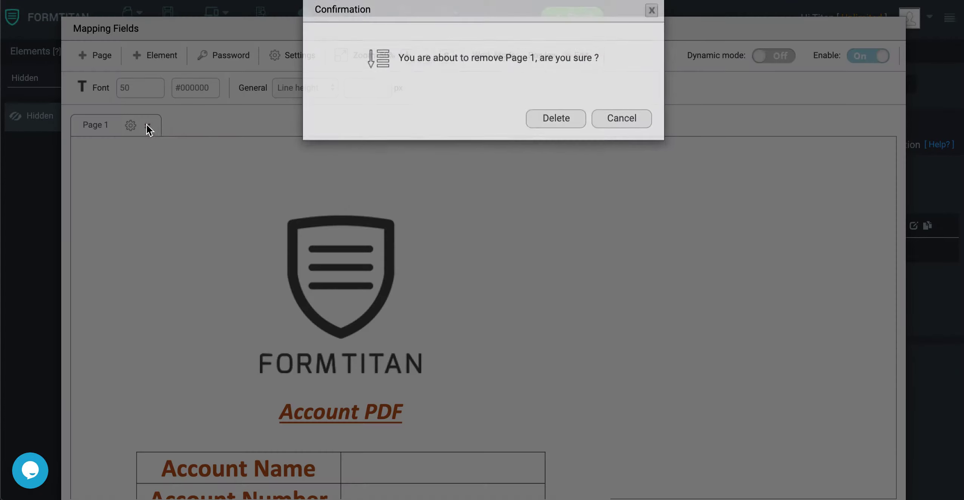
left_click(544, 142)
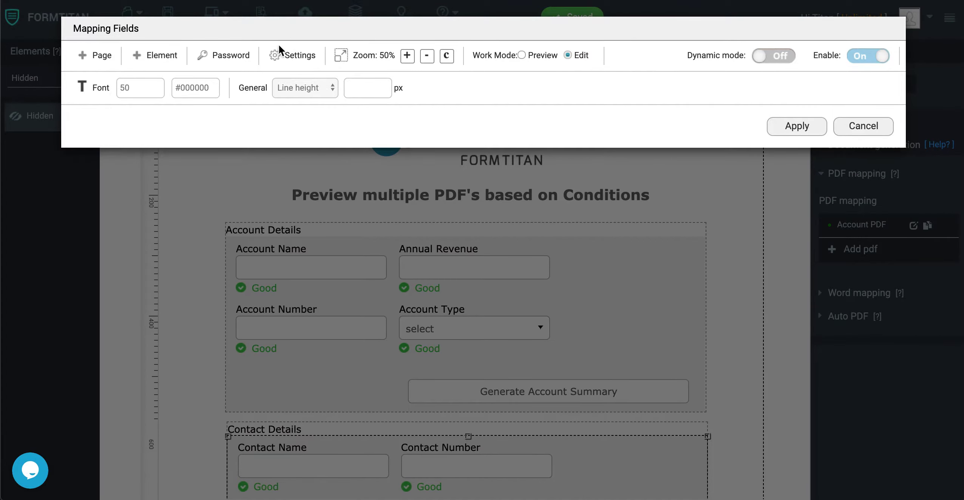
Step: Clear the comment in the mapping's PDF settings, apply the changes and save the form
left_click(282, 55)
triple_click(429, 276)
key("BackSpace")
scroll(339, 316, "down", 3)
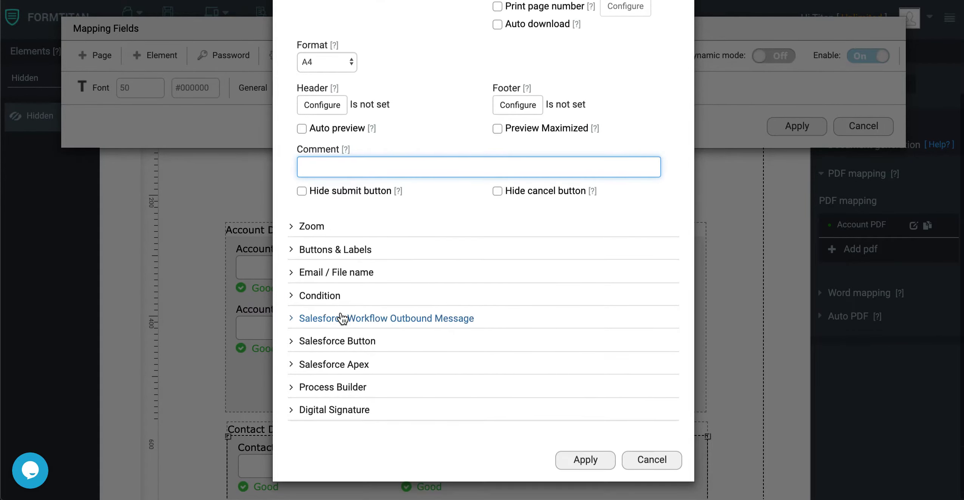
left_click(603, 465)
left_click(800, 129)
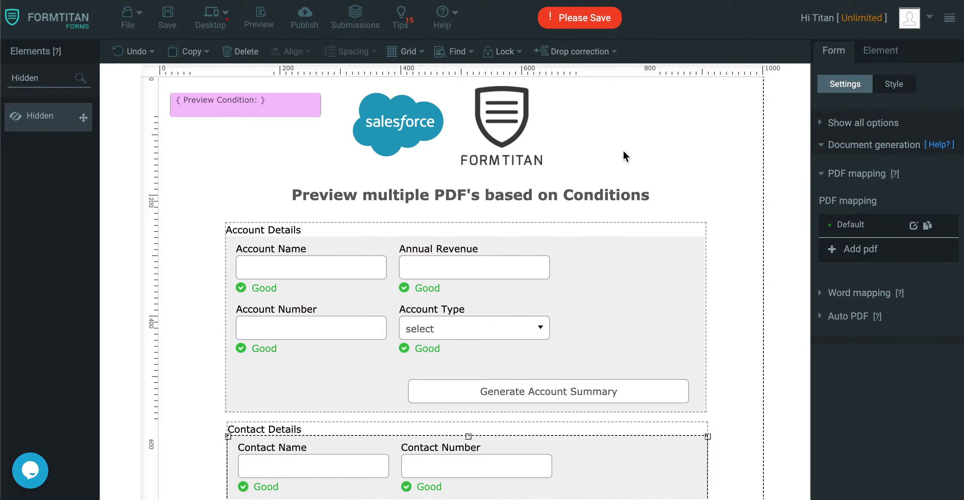
left_click(167, 18)
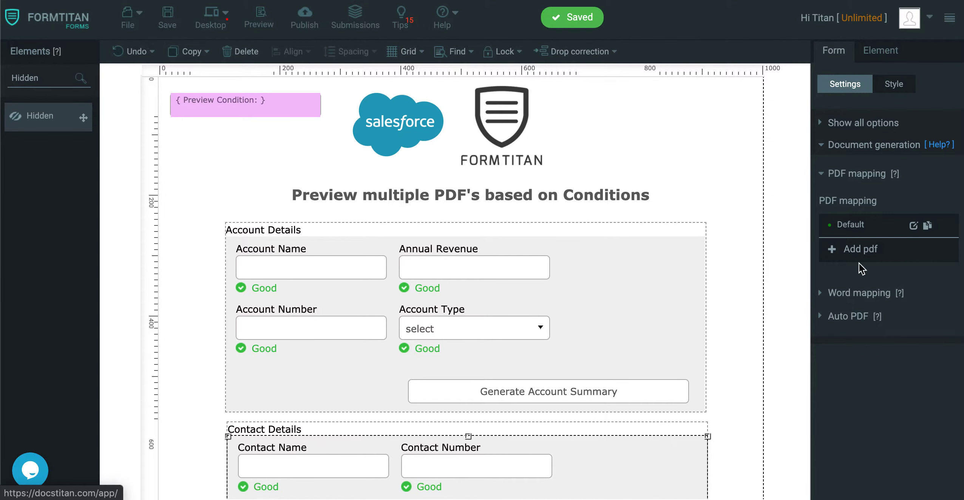
Step: Open the Default PDF mapping and set its comment to "Account" in the PDF settings
left_click(912, 227)
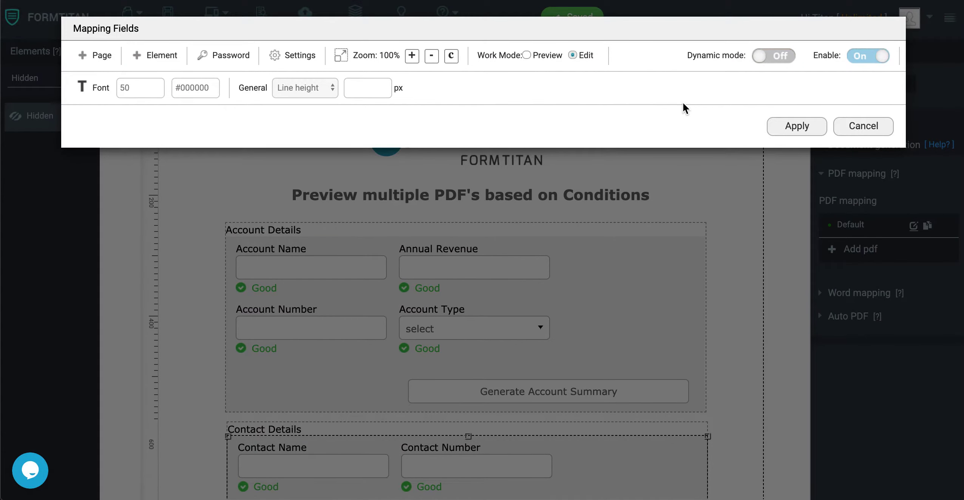
left_click(280, 57)
scroll(400, 208, "down", 3)
left_click(391, 174)
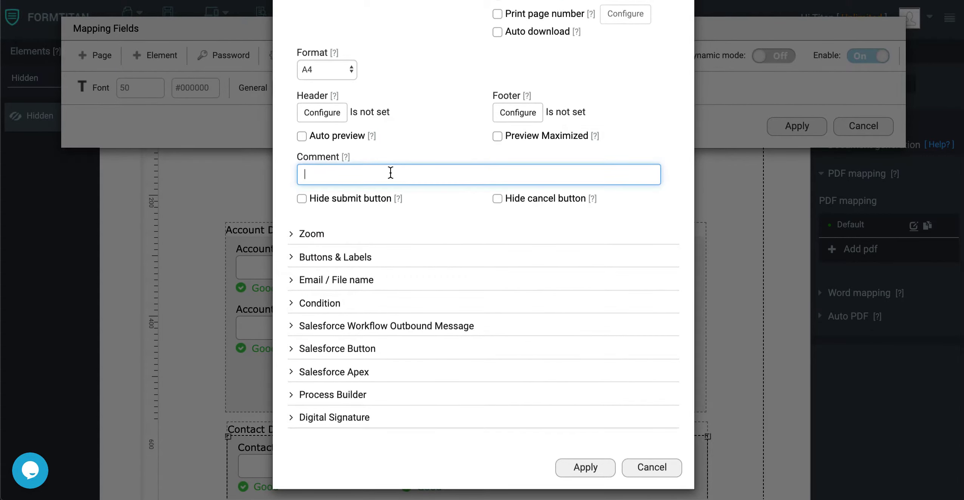
type("Account")
scroll(542, 312, "up", 3)
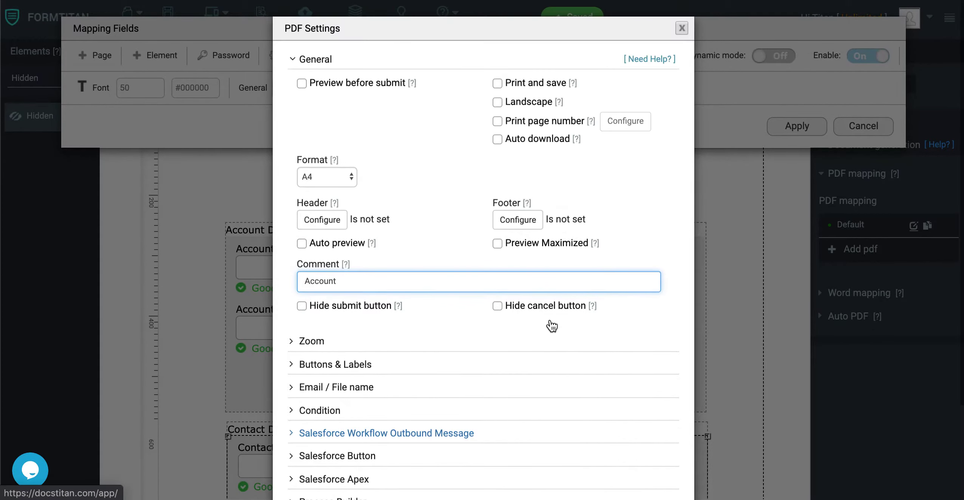
scroll(553, 322, "down", 3)
left_click(573, 459)
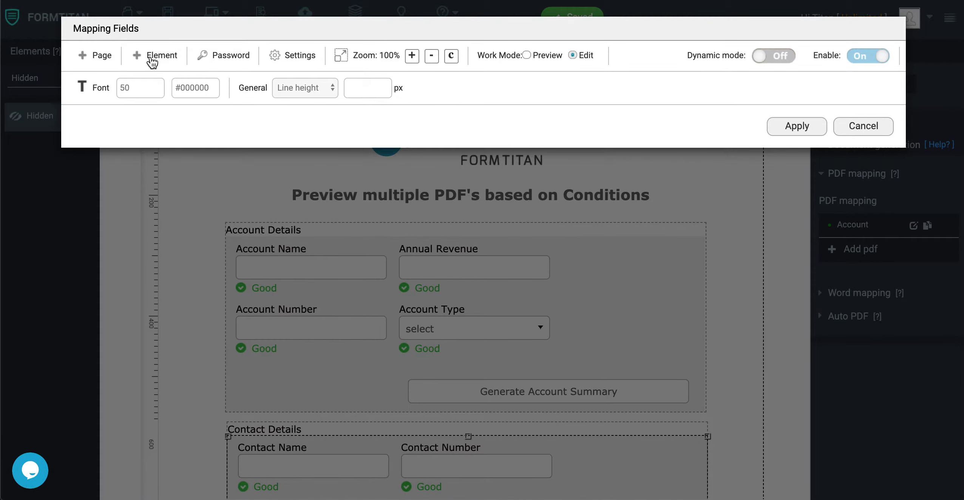
Step: Upload Account PDF.pdf as a page of the Account mapping
left_click(100, 58)
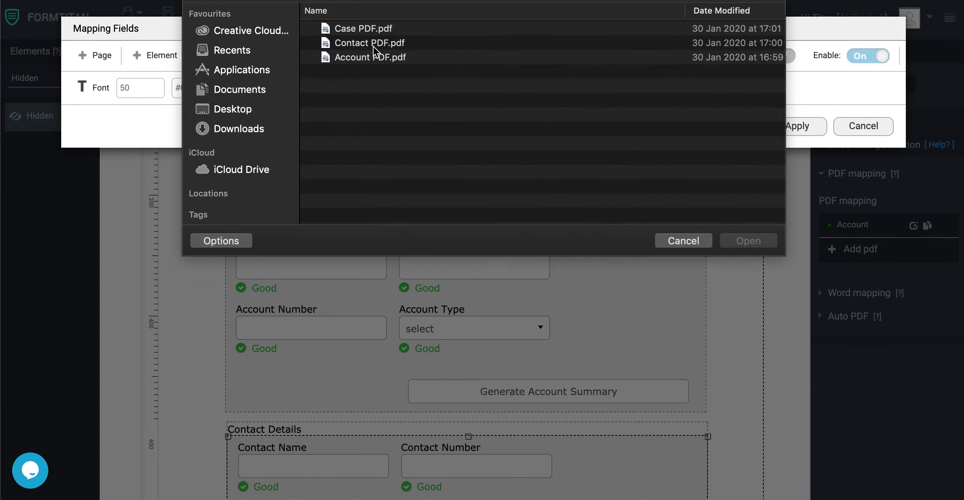
double_click(368, 57)
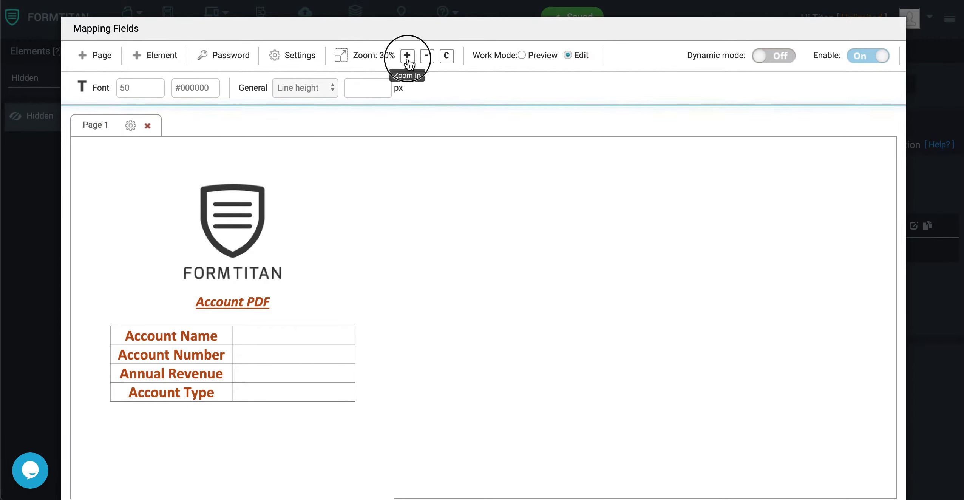
left_click(406, 56)
left_click(407, 55)
scroll(457, 263, "down", 5)
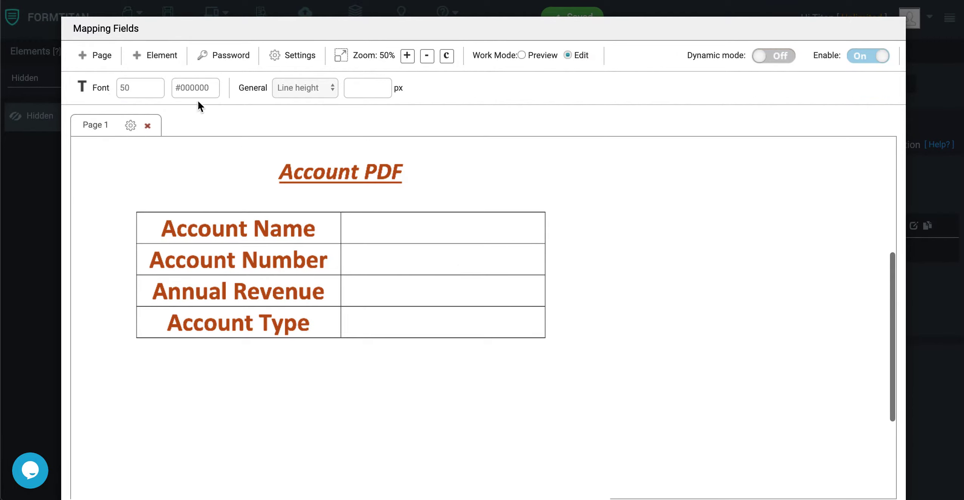
Step: Map the Account Name and Account Number fields onto the PDF table, fitting each to the empty cell beside its label
left_click(150, 60)
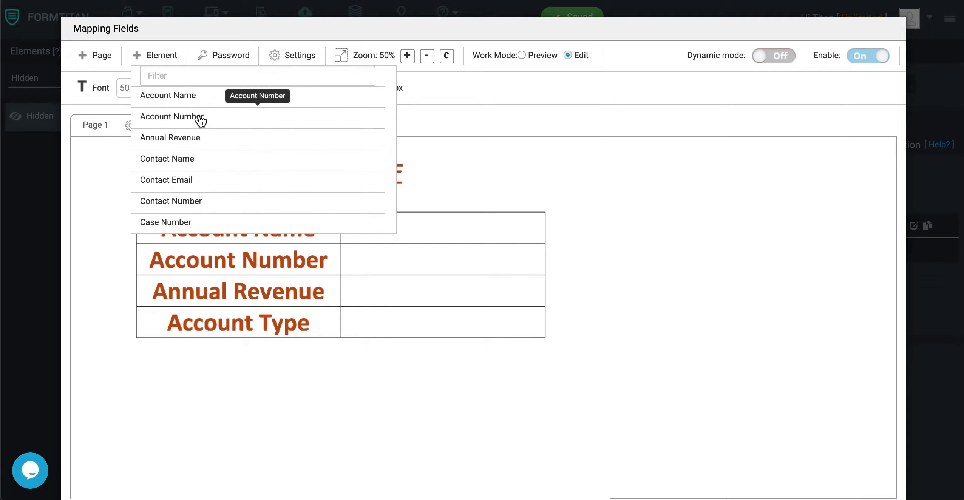
left_click(201, 96)
left_click_drag(373, 326, 546, 245)
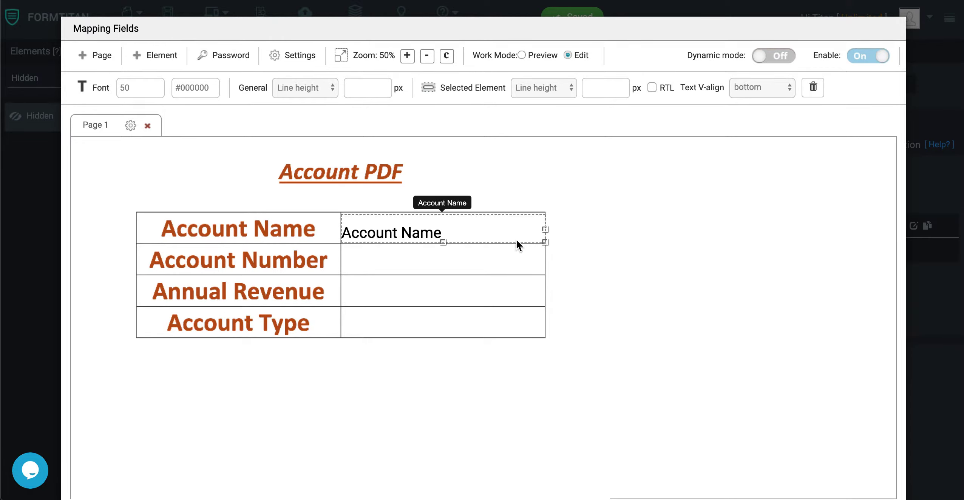
left_click(155, 55)
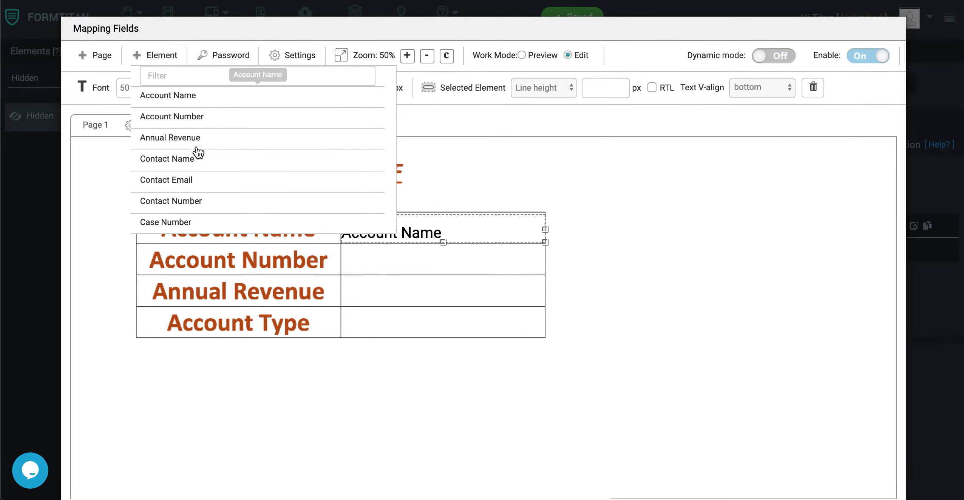
left_click(200, 125)
left_click_drag(381, 331, 383, 261)
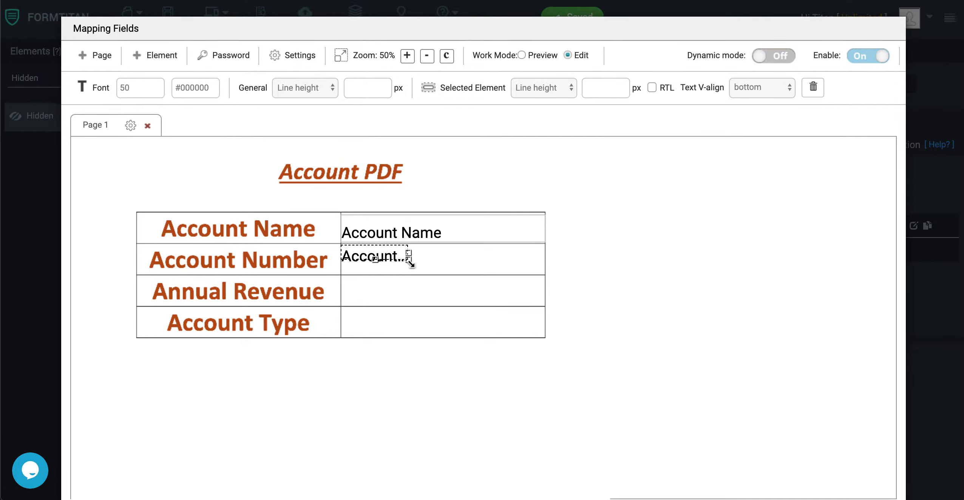
left_click_drag(510, 277, 544, 276)
Step: Map the Annual Revenue and Account Type fields onto the PDF table, fitting each to the empty cell beside its label
left_click(156, 56)
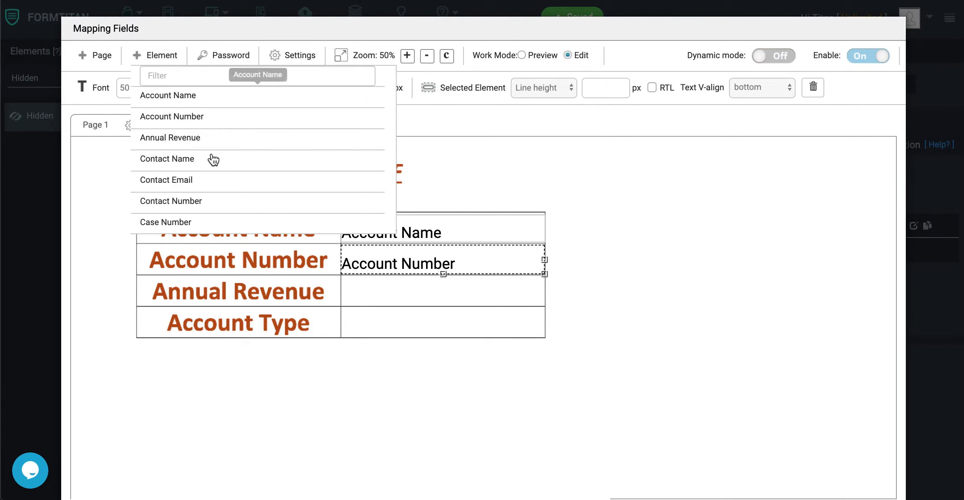
left_click(195, 133)
left_click_drag(378, 332, 547, 307)
left_click(166, 57)
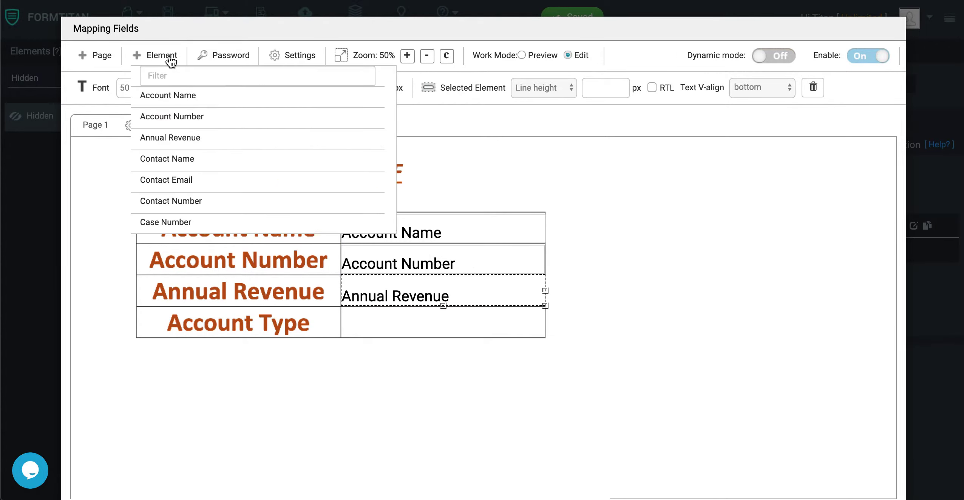
left_click(222, 85)
type("typ")
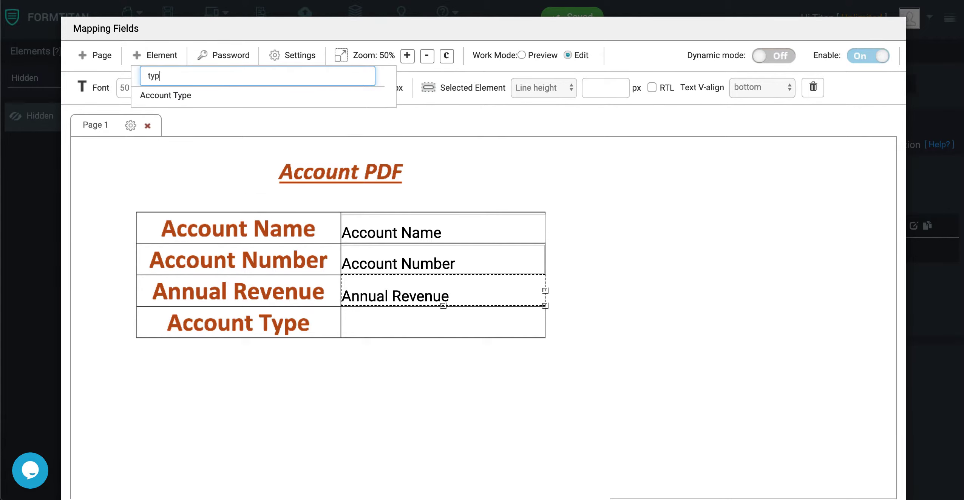
left_click(252, 99)
left_click(375, 325)
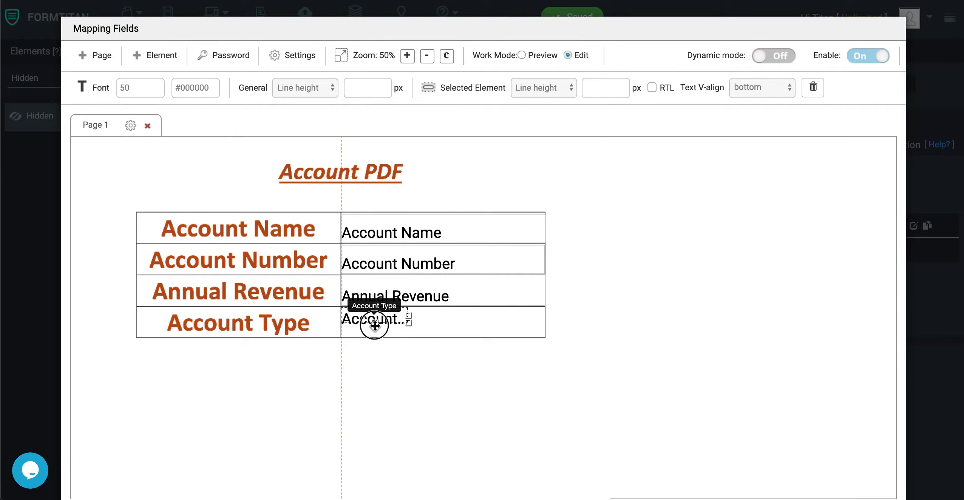
left_click_drag(408, 322, 547, 337)
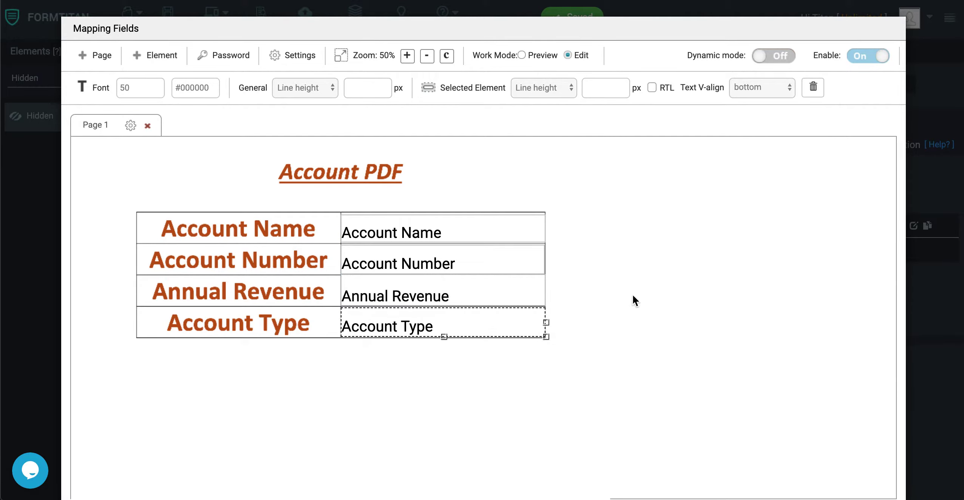
Step: Enable a preview condition for the Account PDF using the Preview Condition field with the value "Account"
left_click(296, 56)
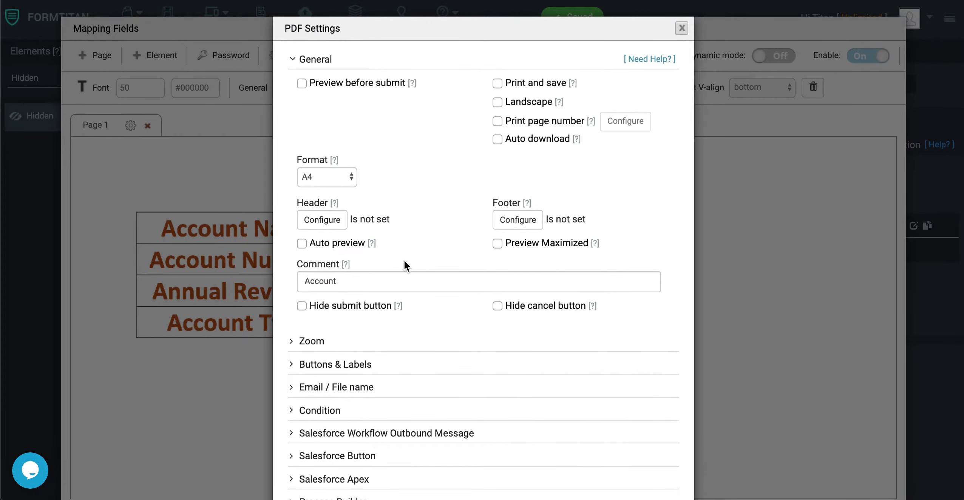
scroll(403, 264, "down", 3)
left_click(331, 299)
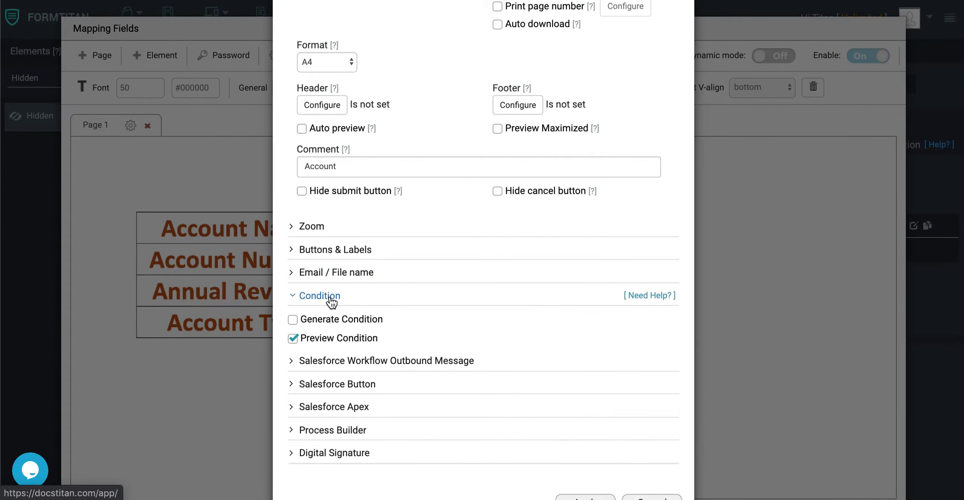
scroll(329, 243, "down", 3)
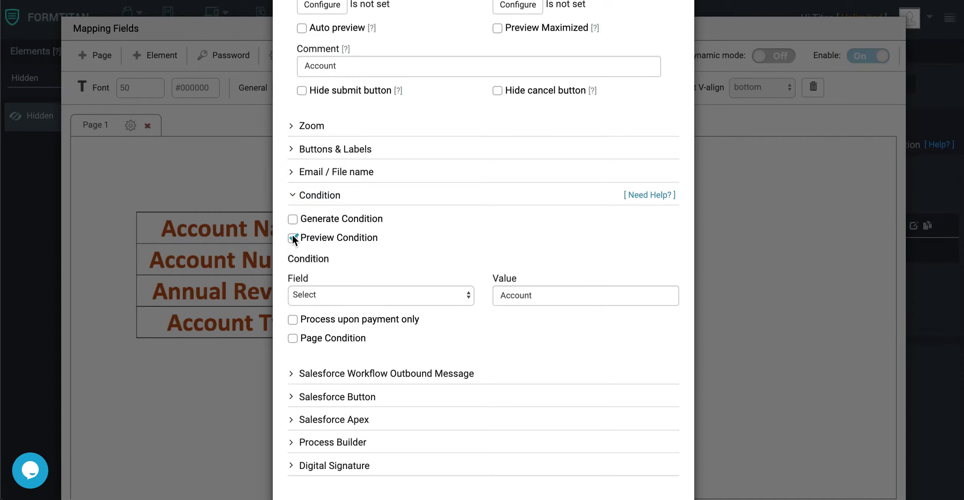
left_click(293, 238)
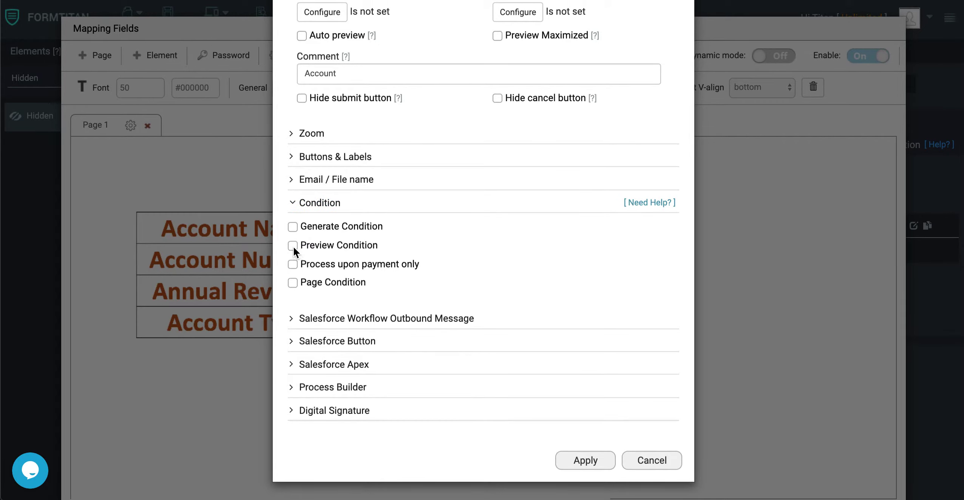
left_click(293, 246)
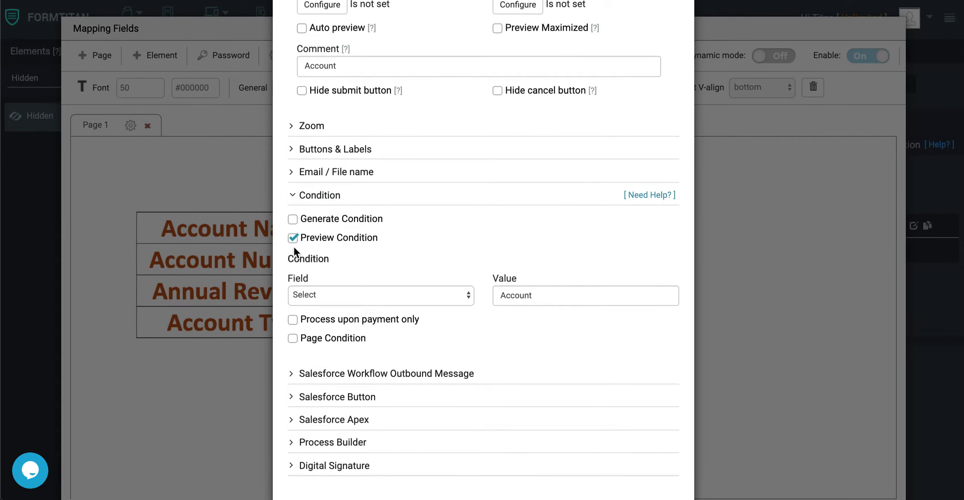
left_click(370, 291)
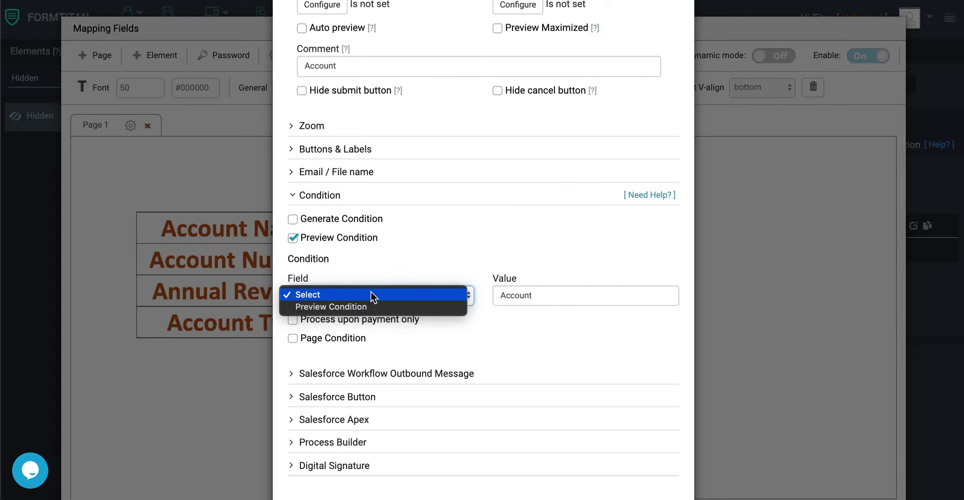
left_click(359, 306)
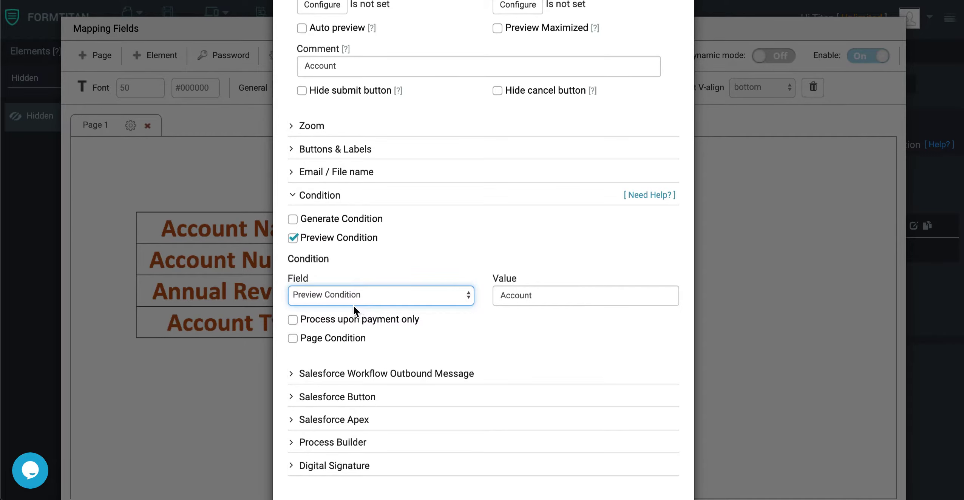
left_click(574, 302)
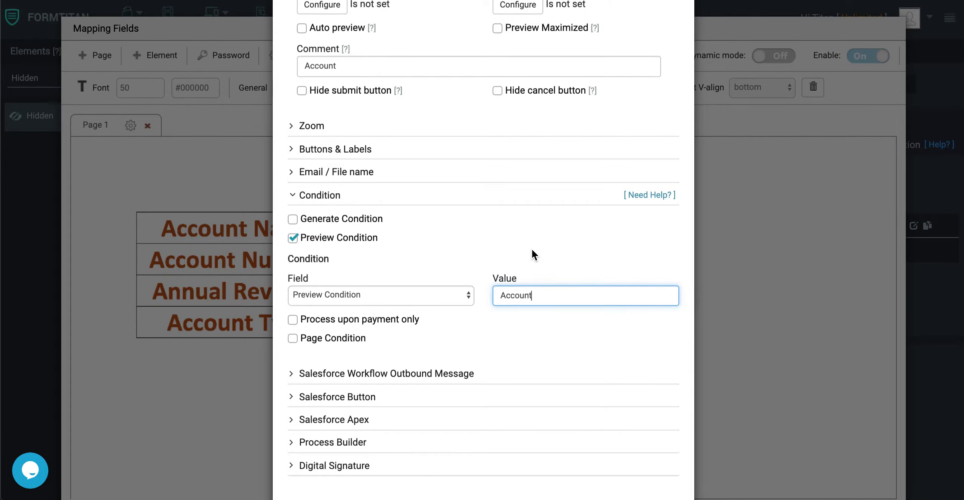
scroll(533, 252, "down", 2)
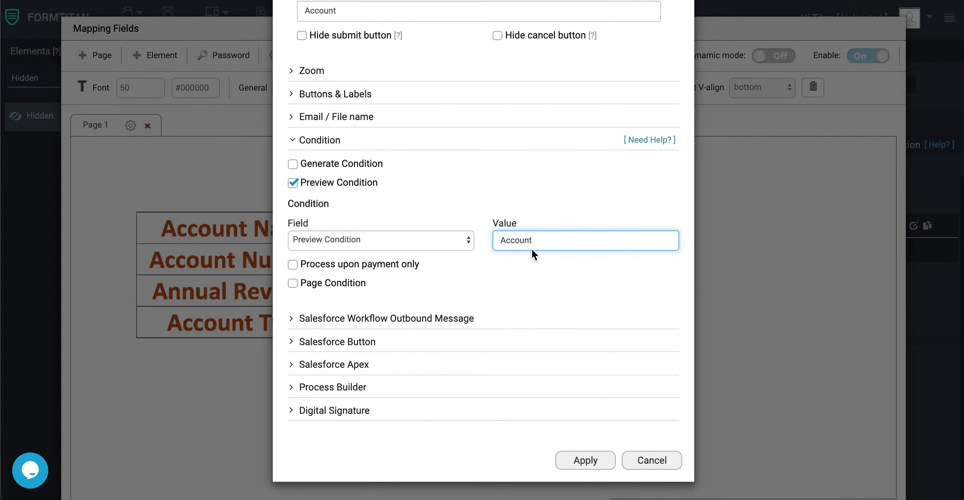
left_click(596, 459)
Step: Apply the Account PDF's field mapping and add a second PDF mapping to the form
scroll(676, 381, "down", 5)
left_click(798, 462)
left_click(867, 250)
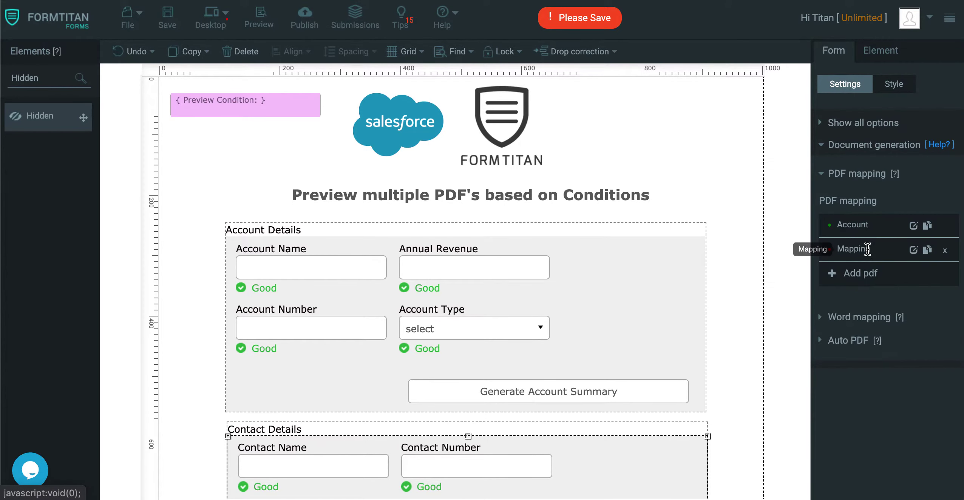
Step: Enable the second PDF mapping and set the comment in its PDF settings to "Contact"
left_click(913, 249)
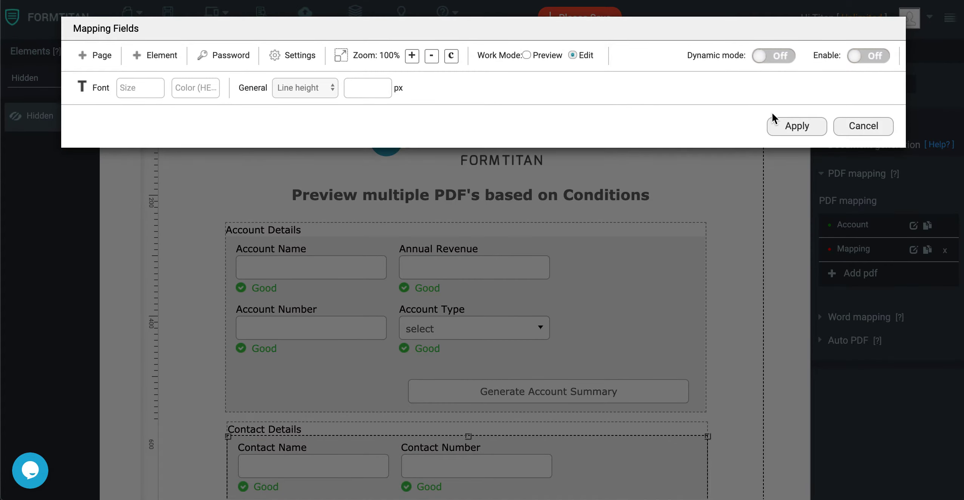
left_click(287, 55)
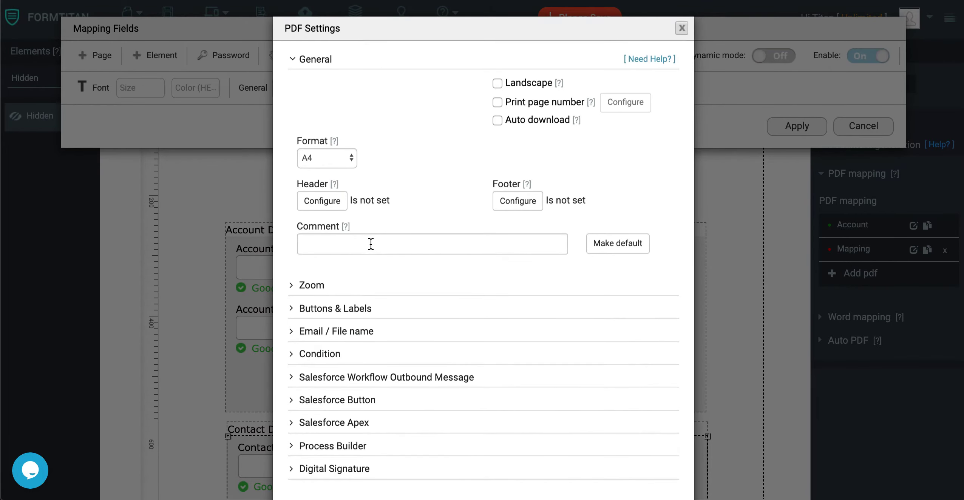
left_click(373, 238)
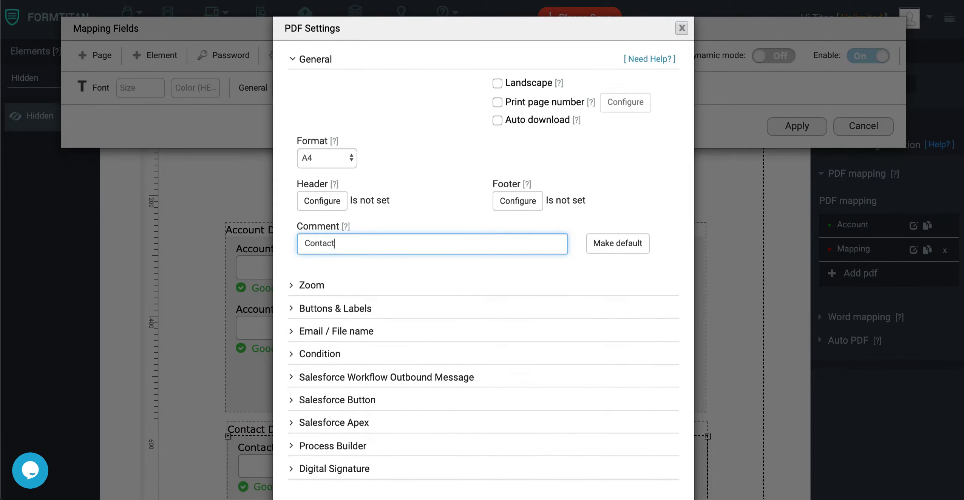
Step: Enable a preview condition for the Contact PDF using the Preview Condition field with the value "Contact", and apply the PDF settings
scroll(426, 372, "down", 2)
left_click(400, 296)
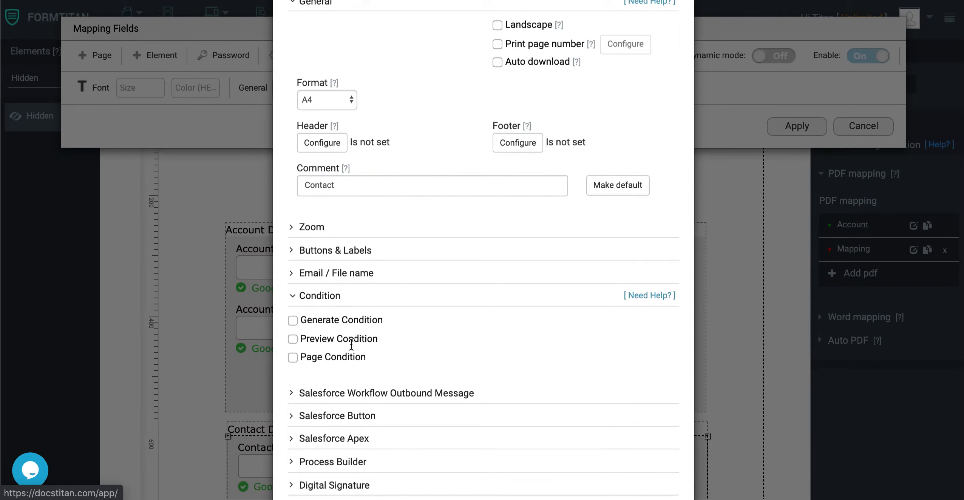
left_click(293, 339)
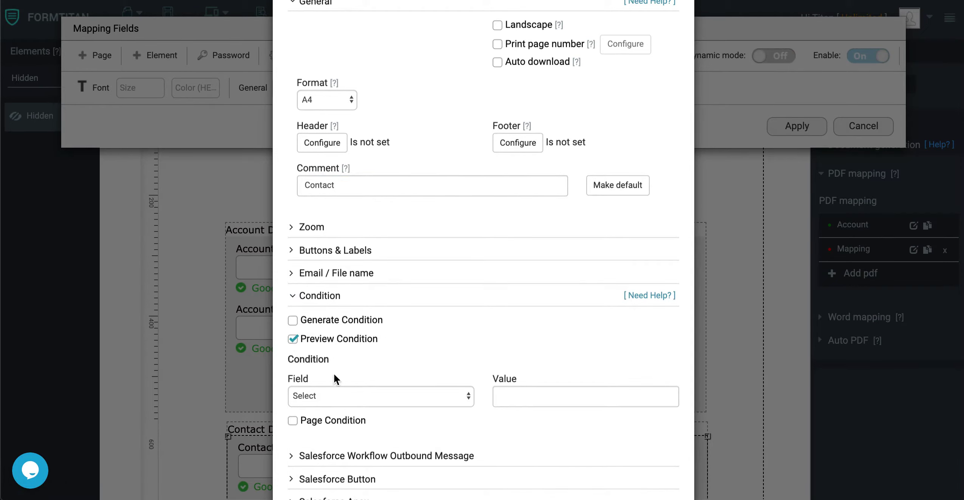
left_click(344, 395)
left_click(337, 408)
left_click(537, 393)
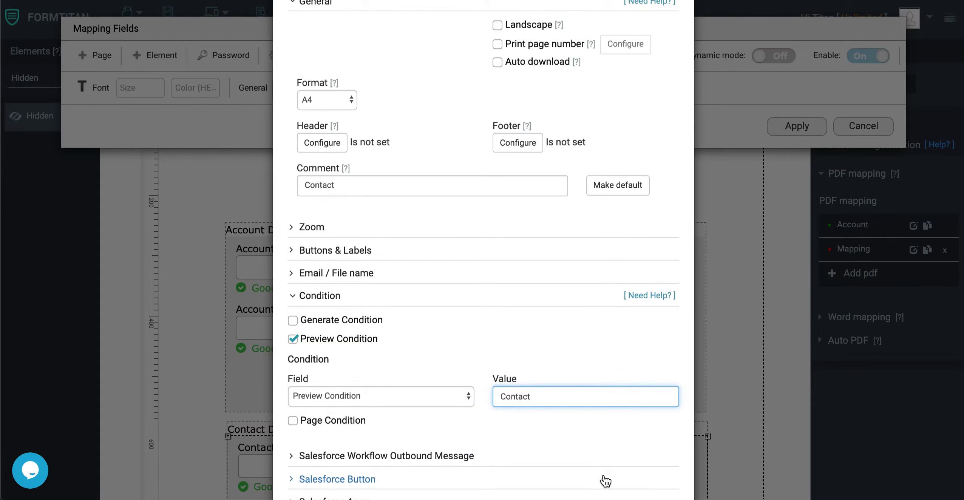
scroll(604, 479, "down", 3)
left_click(600, 463)
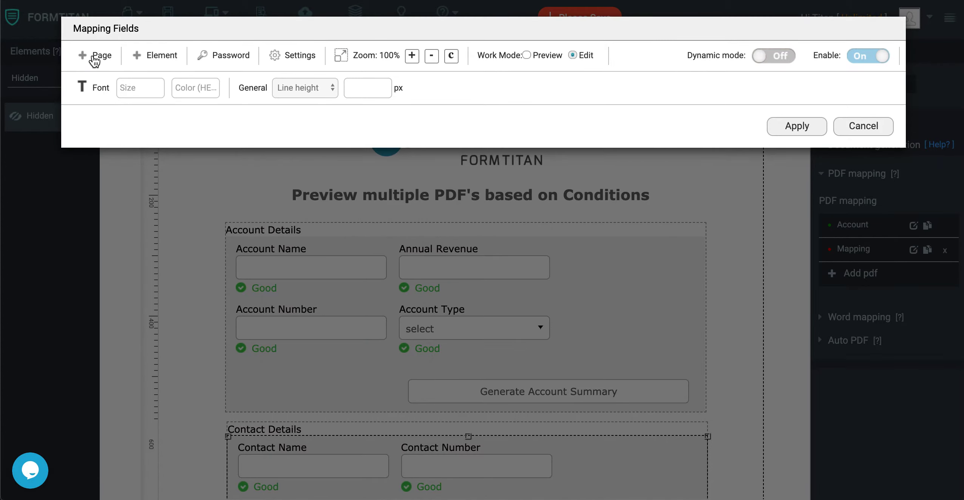
Step: Load Contact PDF.pdf as the page of the Contact mapping and show it at 50% zoom
double_click(374, 40)
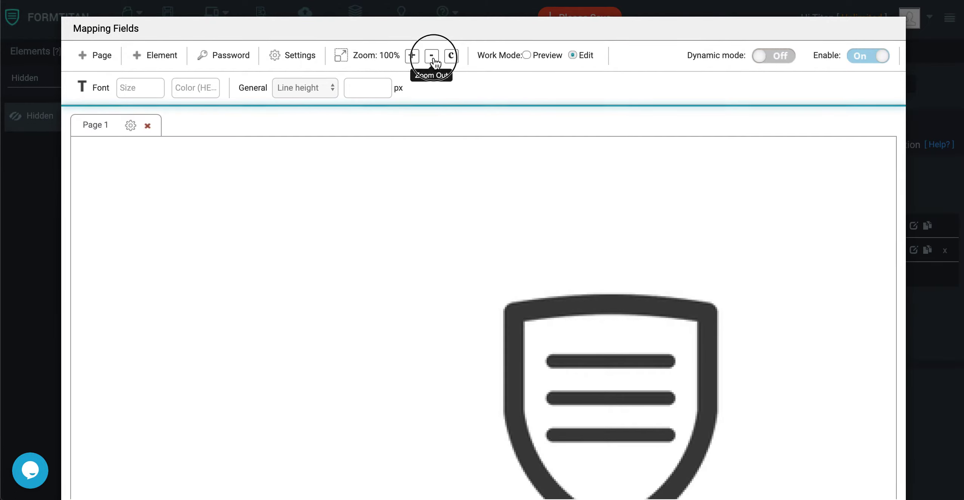
triple_click(433, 60)
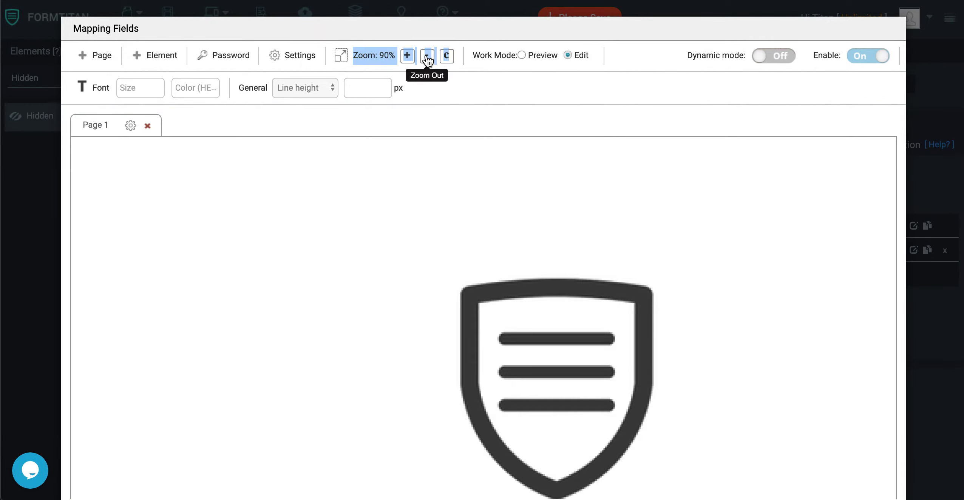
left_click(427, 59)
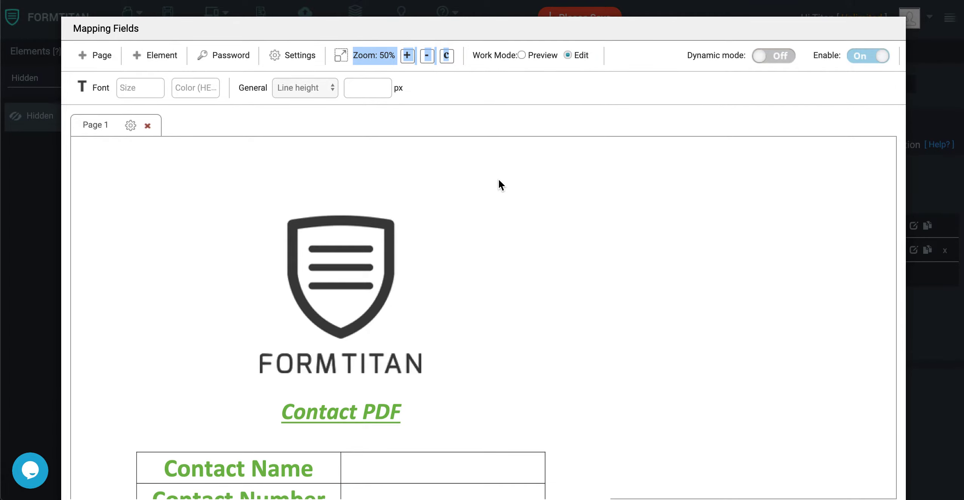
scroll(497, 179, "down", 5)
Step: Map the Contact Name field onto the empty cell beside its label and set the font size to 50
left_click(156, 62)
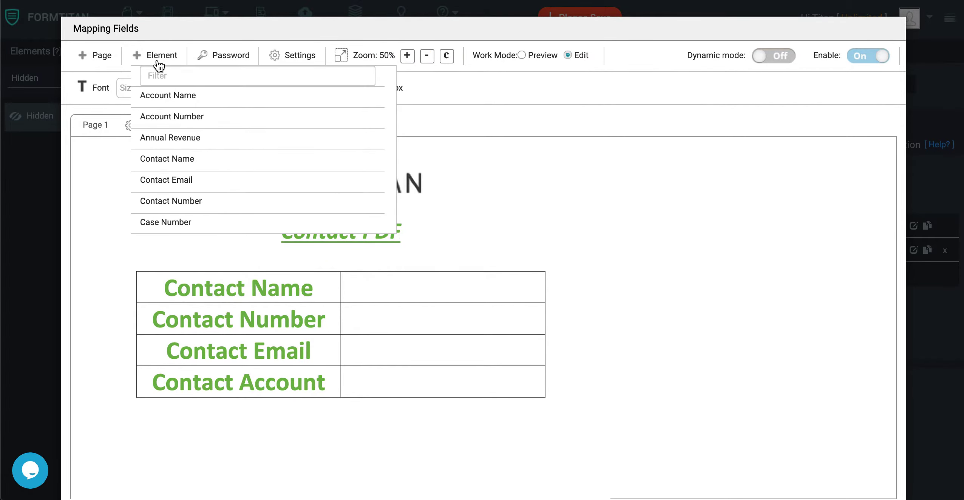
type("contact")
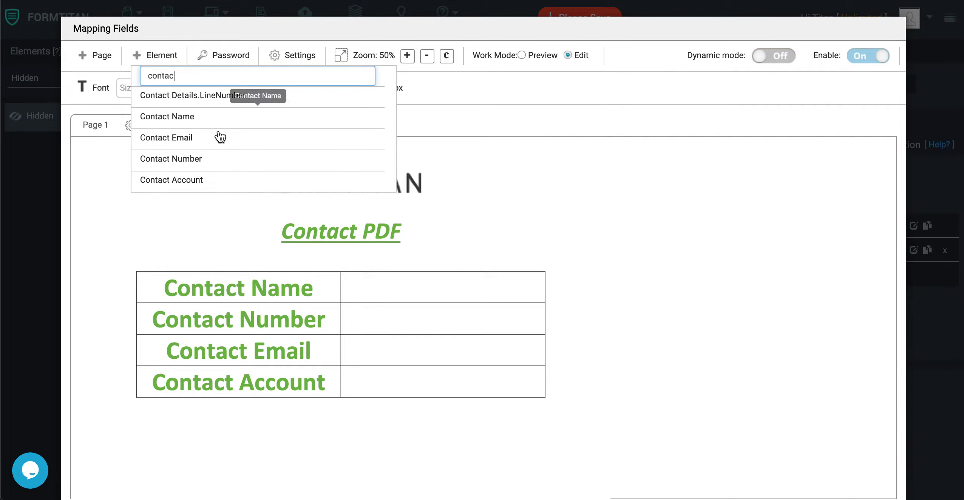
left_click(212, 117)
left_click_drag(377, 327, 545, 305)
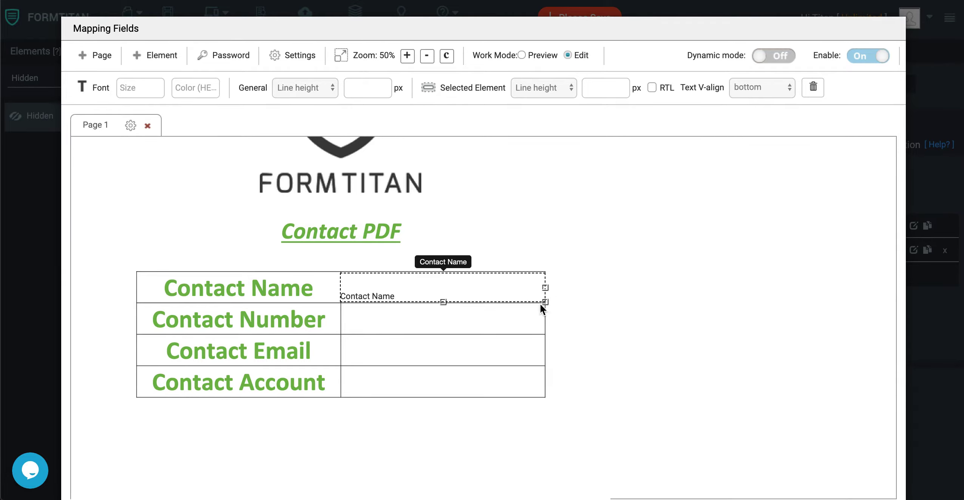
left_click(157, 90)
type("50")
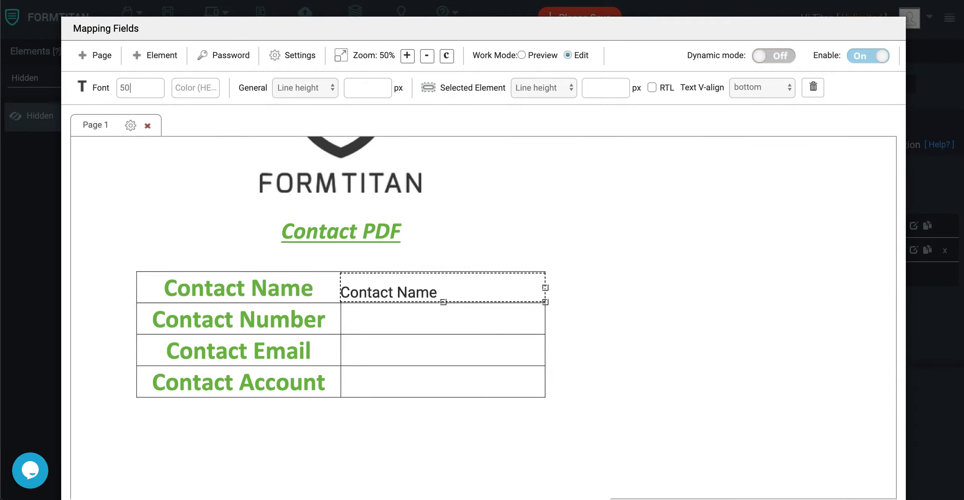
Step: Map the Contact Email and Contact Number fields onto the PDF table, fitting each to the empty cell beside its label
left_click(155, 62)
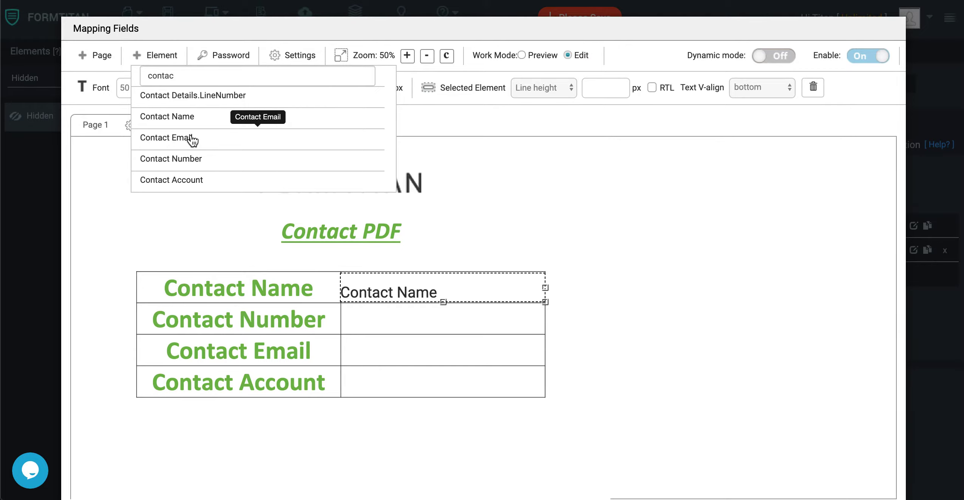
left_click(190, 137)
left_click_drag(389, 316, 388, 339)
left_click_drag(412, 353, 546, 367)
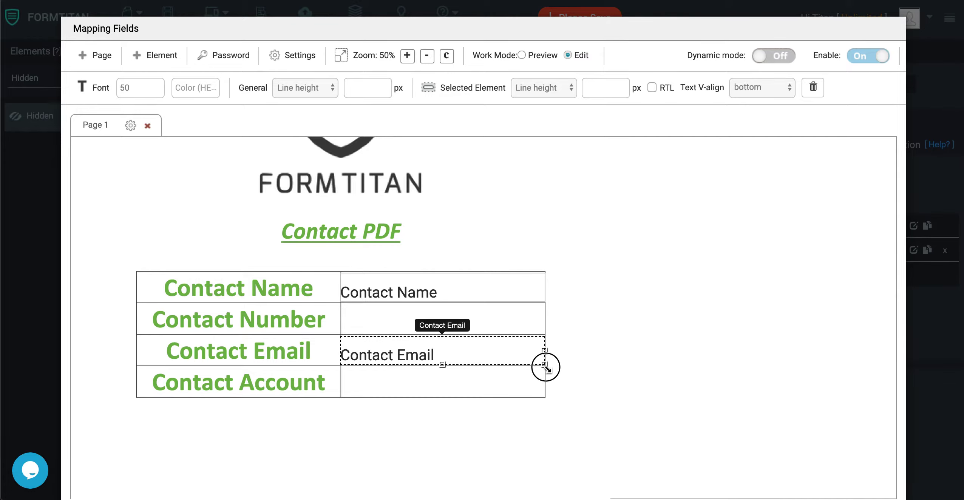
left_click(160, 57)
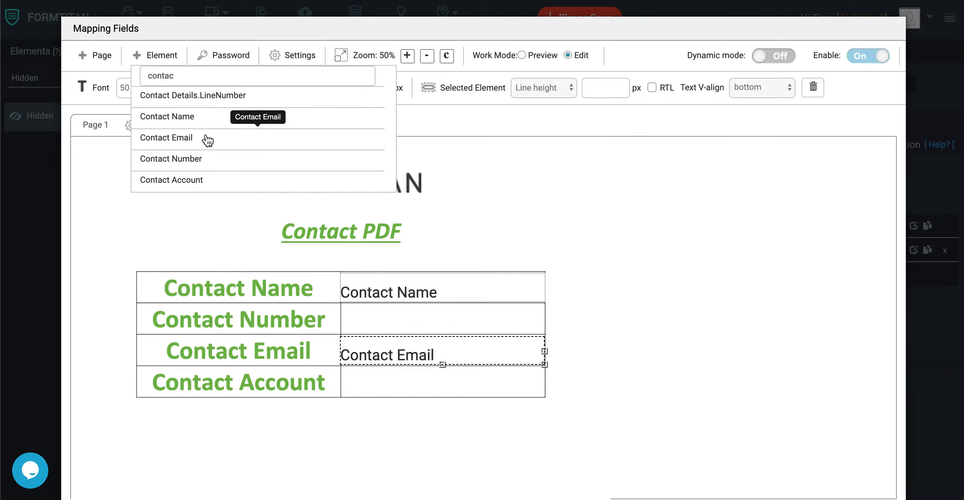
left_click(197, 158)
left_click_drag(395, 324, 549, 334)
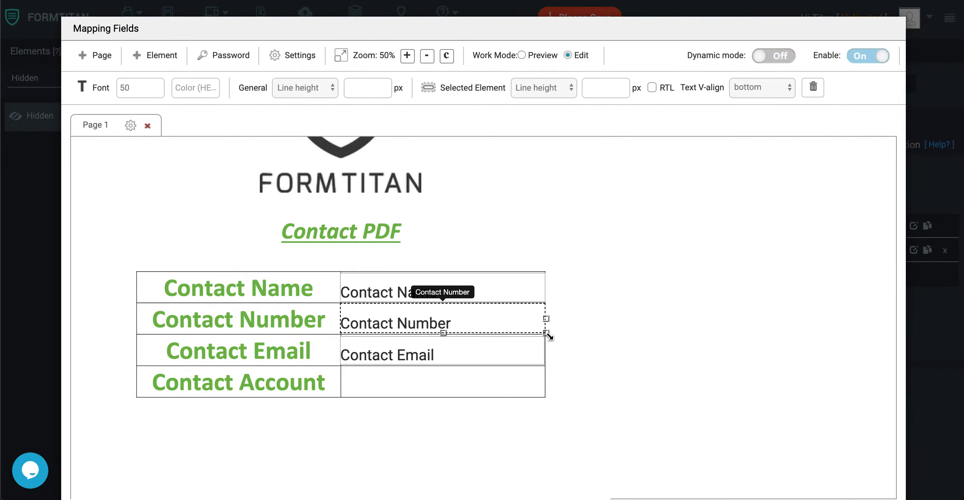
Step: Map the Contact Account field onto the PDF table, fitting it to the empty cell beside its label
left_click(165, 64)
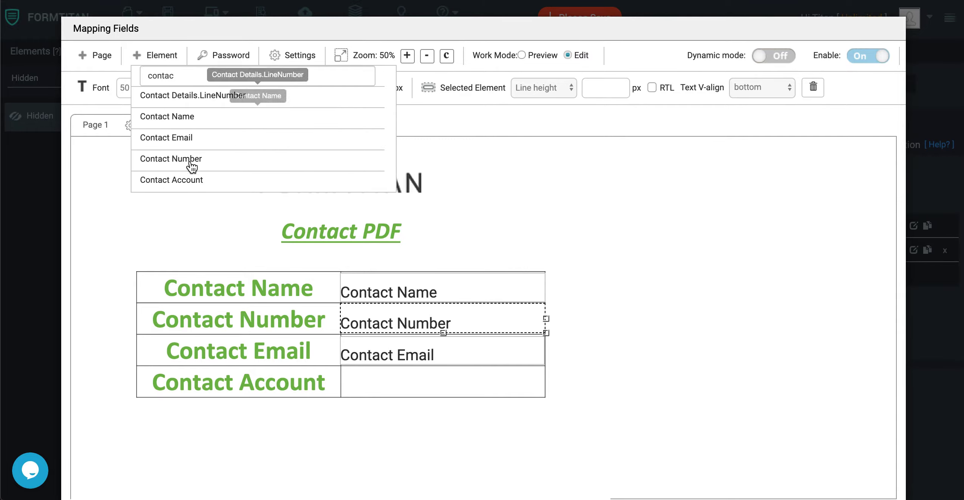
left_click(191, 177)
left_click_drag(381, 324, 545, 396)
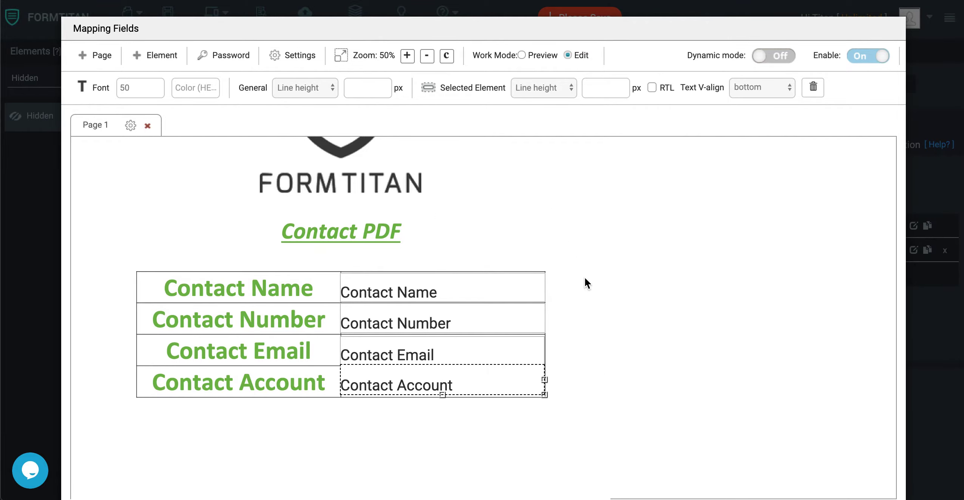
Step: Apply the Contact PDF's field mapping and add a third PDF mapping to the form
scroll(584, 279, "down", 6)
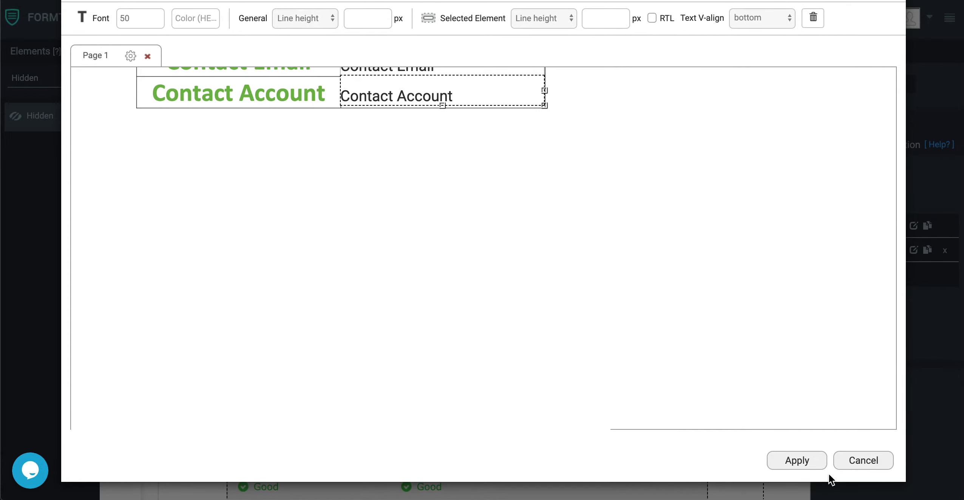
left_click(808, 462)
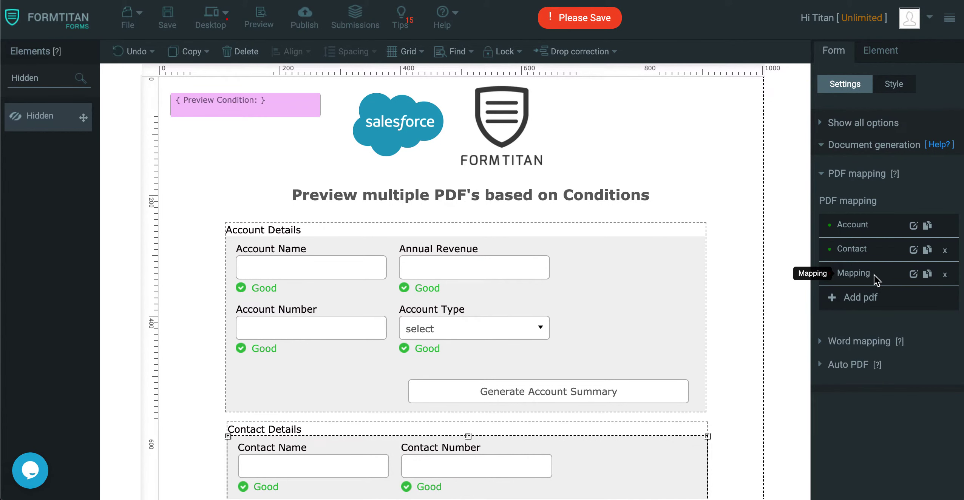
double_click(866, 273)
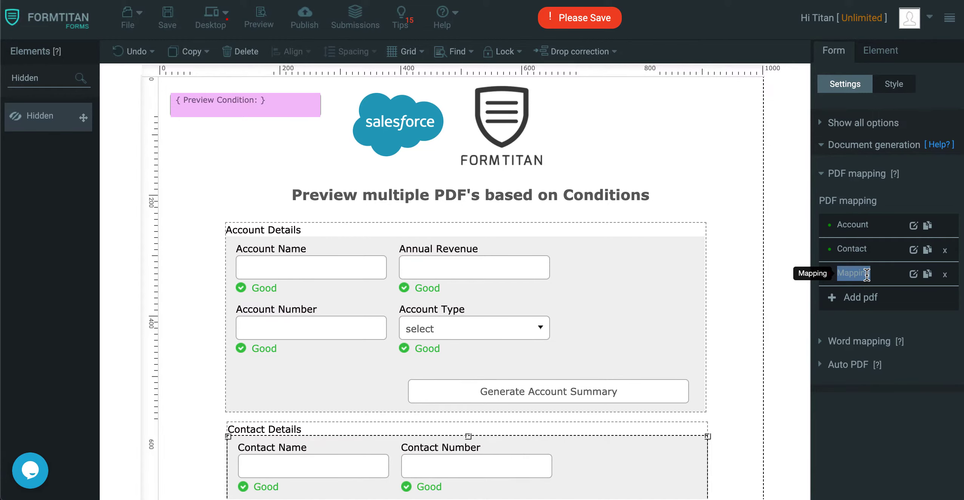
Step: Open the third PDF mapping and set the comment in its PDF settings to "Case"
left_click(913, 276)
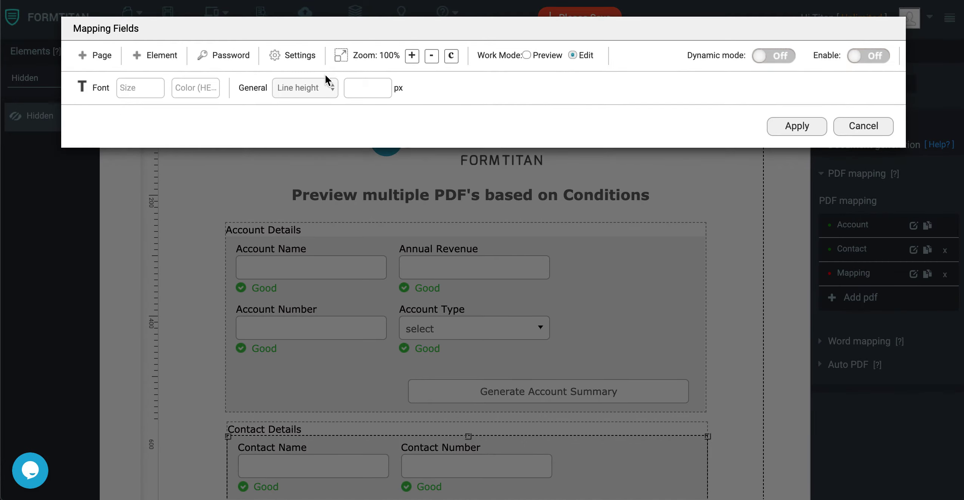
left_click(280, 57)
left_click(386, 242)
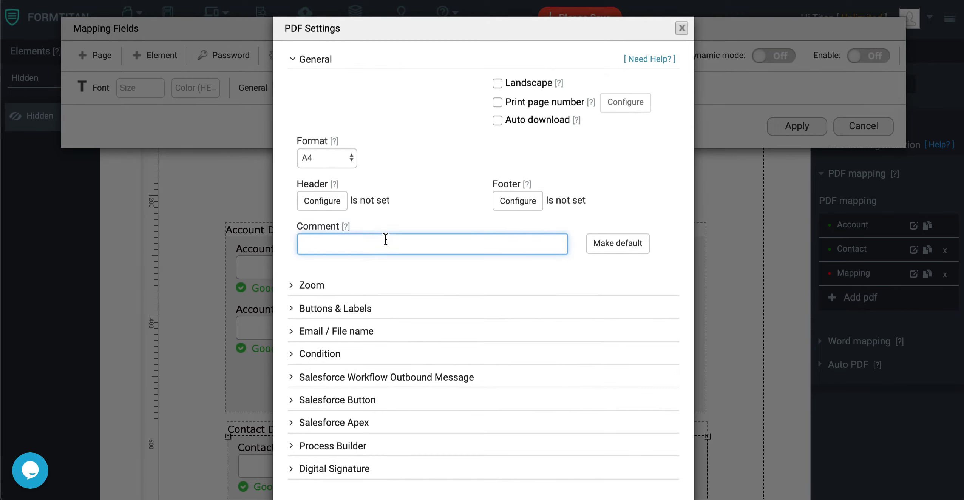
Step: Enable a preview condition for the Case PDF using the Preview Condition field with the value "Case", and apply the PDF settings
scroll(389, 297, "down", 2)
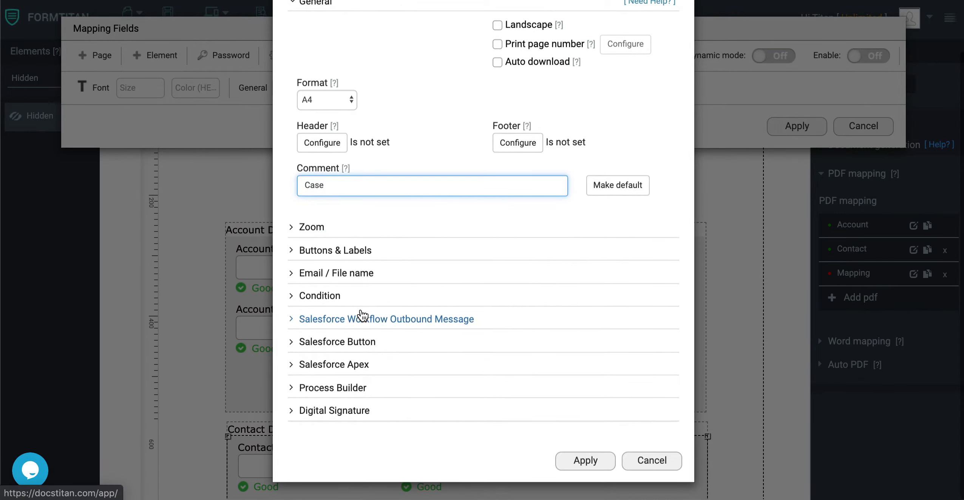
left_click(332, 299)
left_click(293, 339)
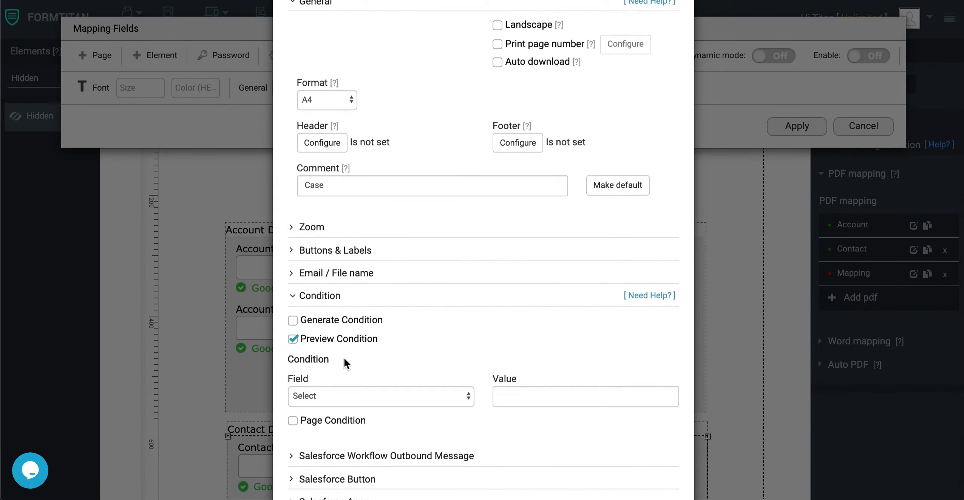
left_click(348, 396)
left_click(343, 407)
left_click(546, 392)
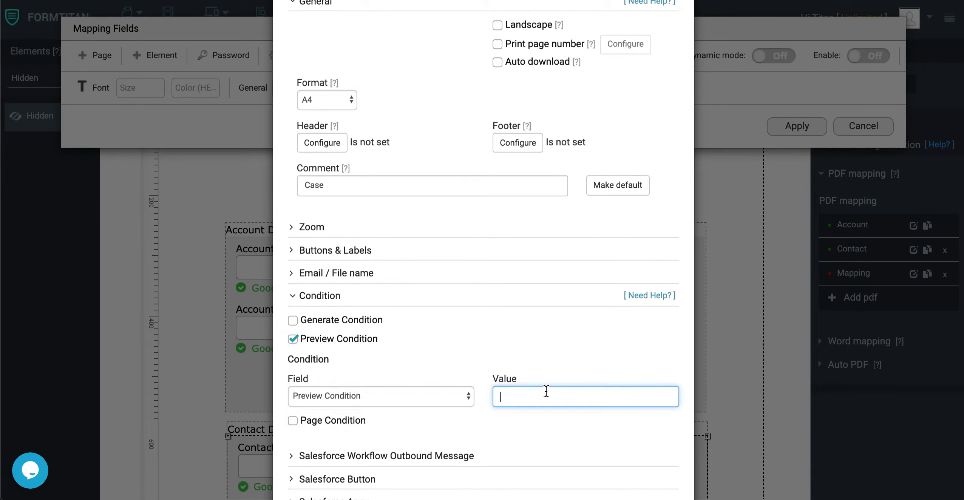
scroll(574, 304, "up", 2)
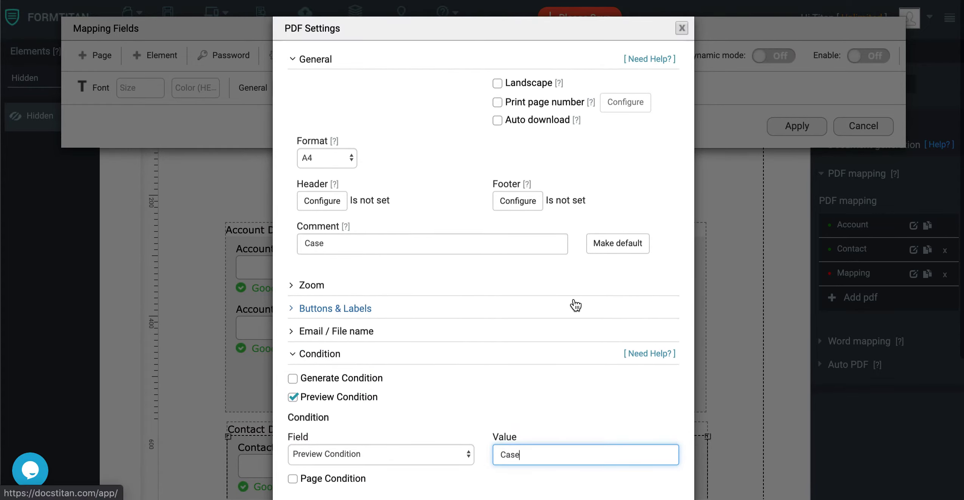
scroll(575, 304, "down", 6)
left_click(582, 460)
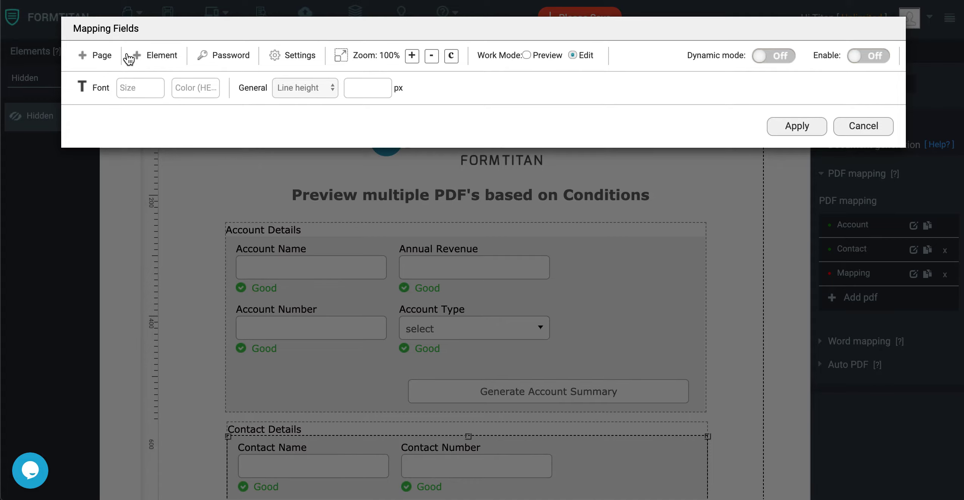
Step: Load Case PDF.pdf as the page of the Case mapping and show it at 50% zoom
left_click(102, 60)
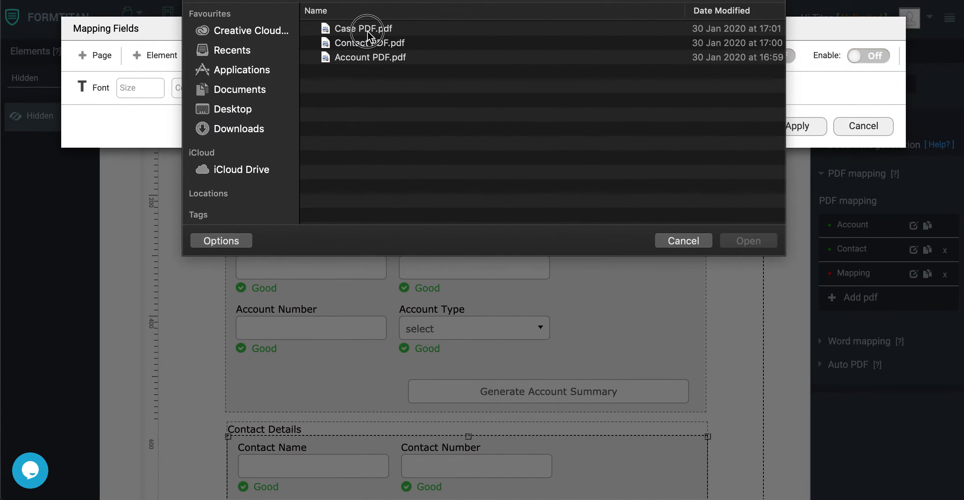
double_click(367, 30)
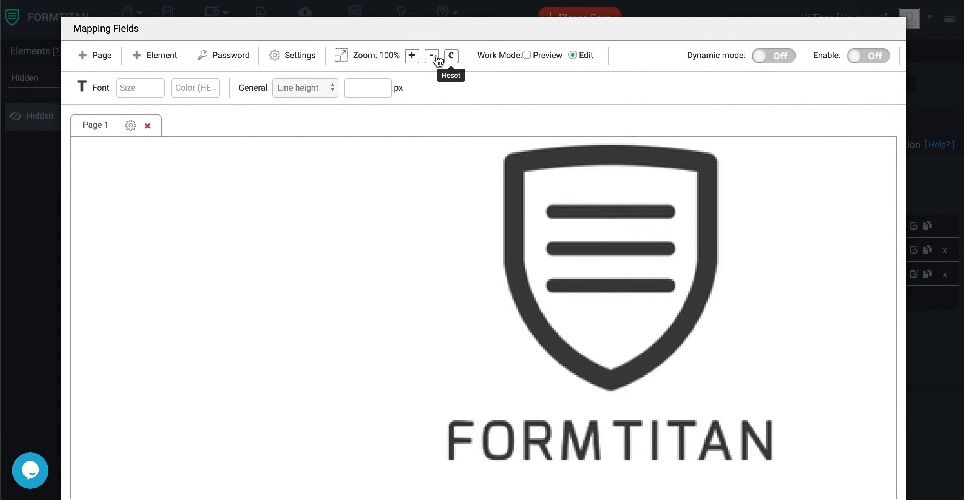
left_click(431, 56)
double_click(431, 57)
left_click(429, 60)
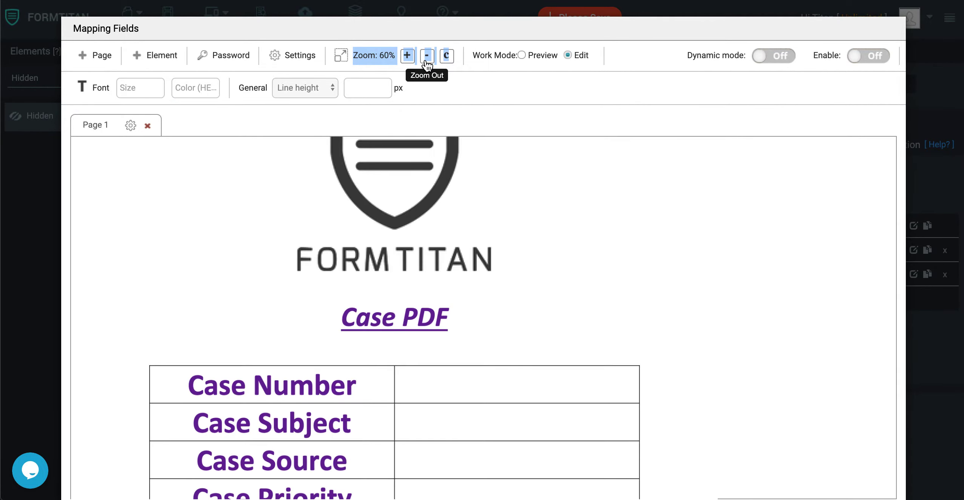
left_click(427, 61)
Step: Set the font size to 50 and place a Case Number element filling the empty Case Number cell of the table
left_click(155, 87)
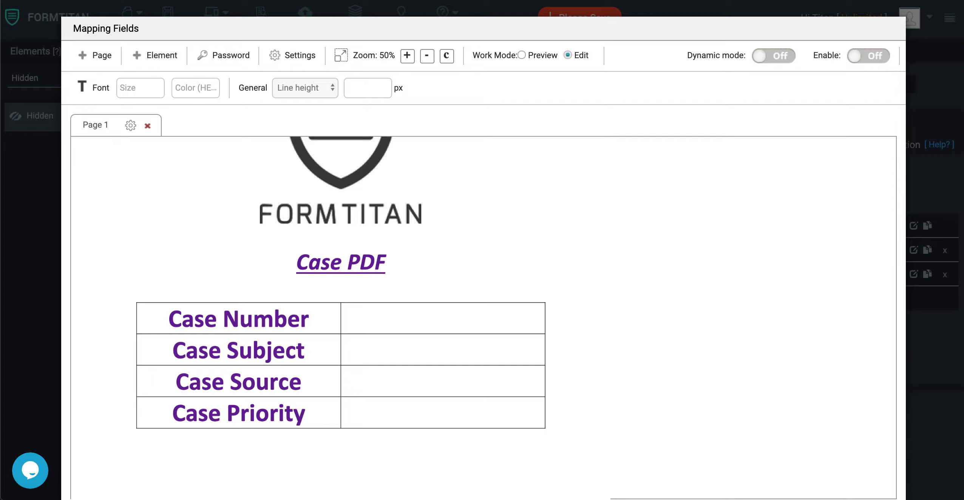
left_click(153, 58)
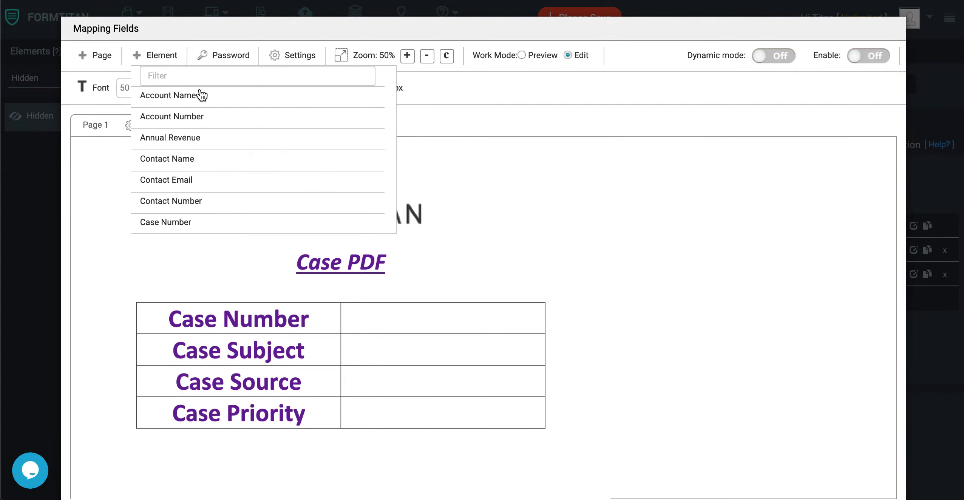
left_click(210, 79)
type("case")
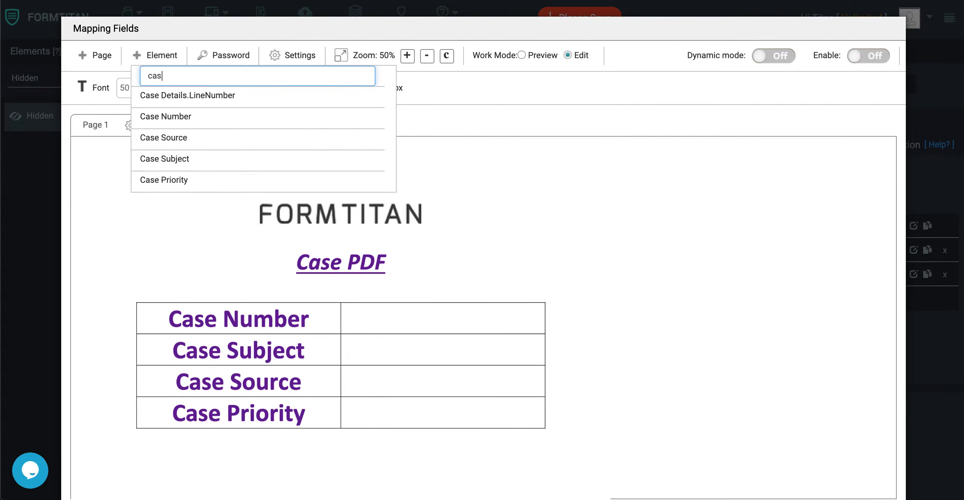
left_click(182, 114)
left_click_drag(377, 327, 544, 332)
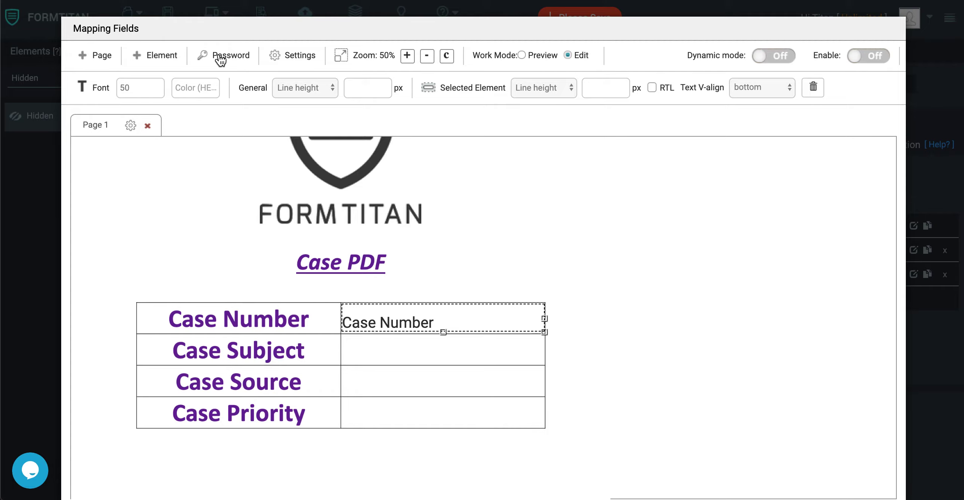
Step: Place the Case Source, Case Subject and Case Priority elements, each sized to its matching empty table cell
left_click(142, 57)
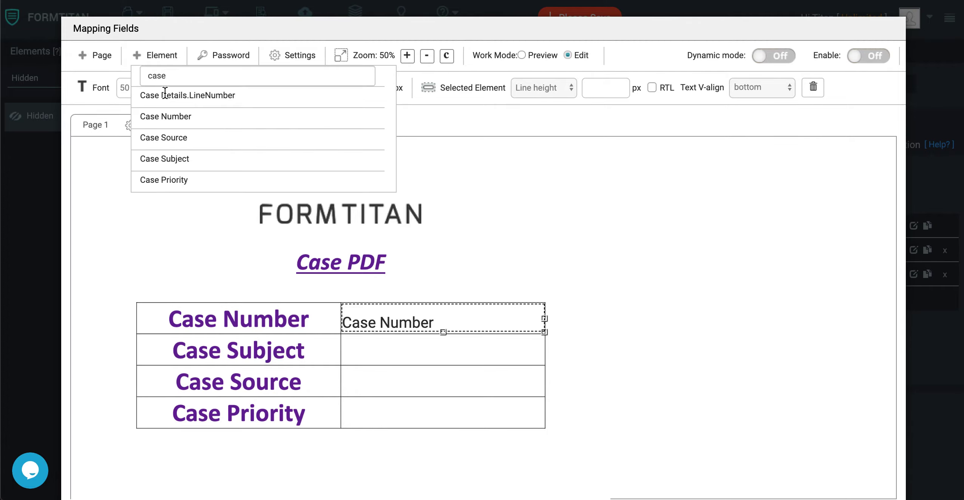
left_click(180, 143)
left_click_drag(389, 327, 544, 395)
left_click(161, 55)
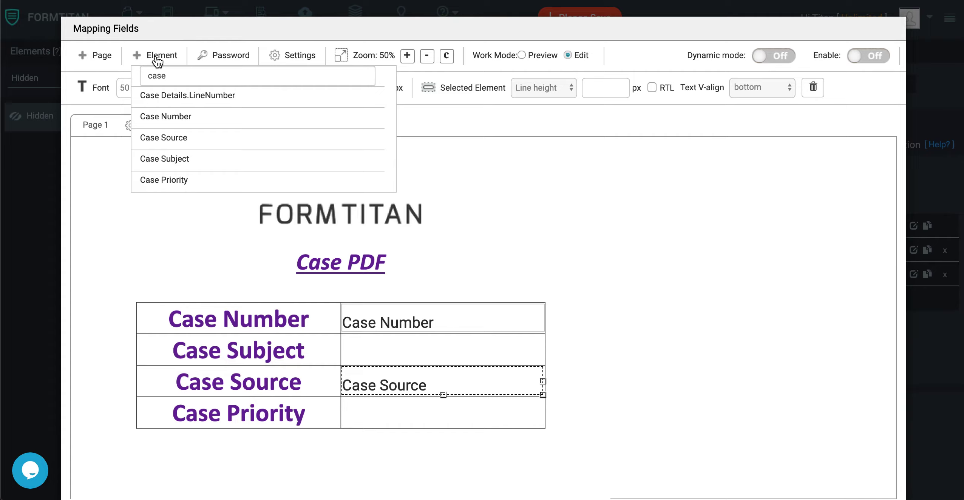
left_click(178, 158)
left_click_drag(389, 346, 548, 368)
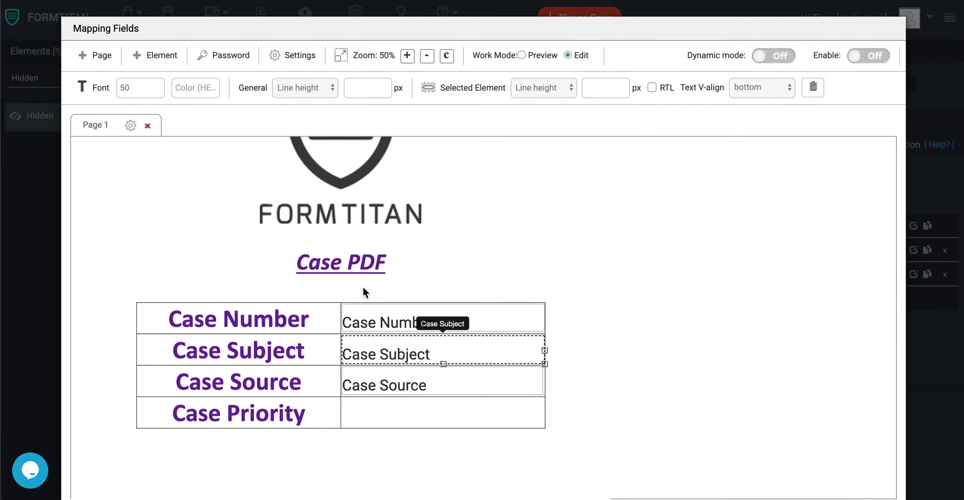
left_click(156, 65)
left_click_drag(170, 179, 548, 429)
Step: Check the preview condition in the Case PDF's settings, apply the settings and field mapping, and save the form
scroll(667, 360, "down", 5)
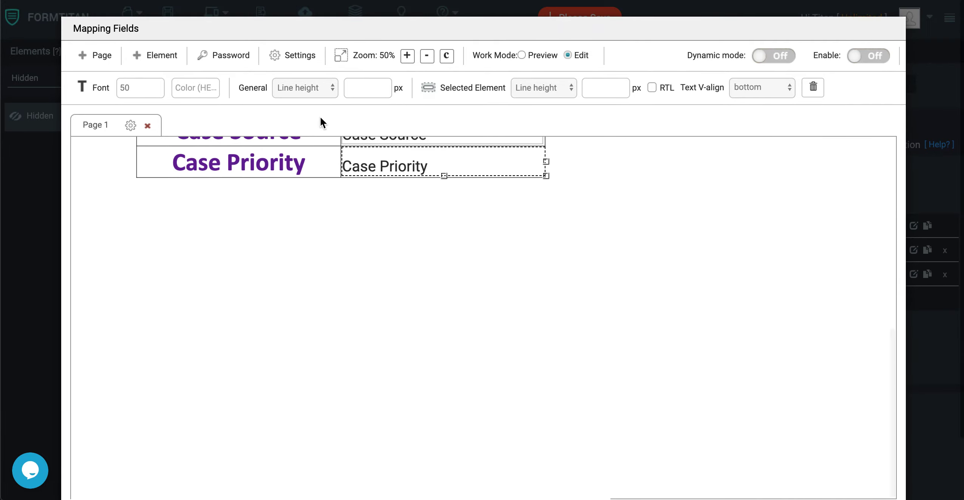
left_click(289, 61)
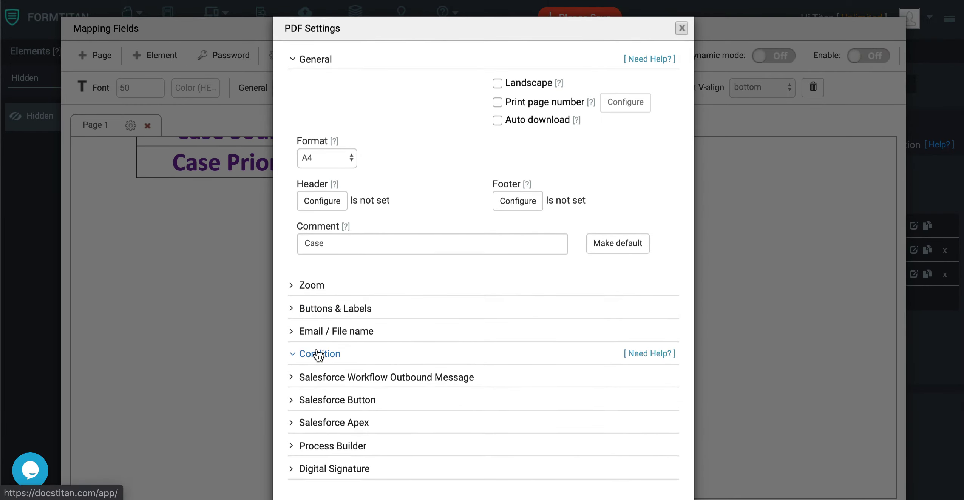
left_click(318, 352)
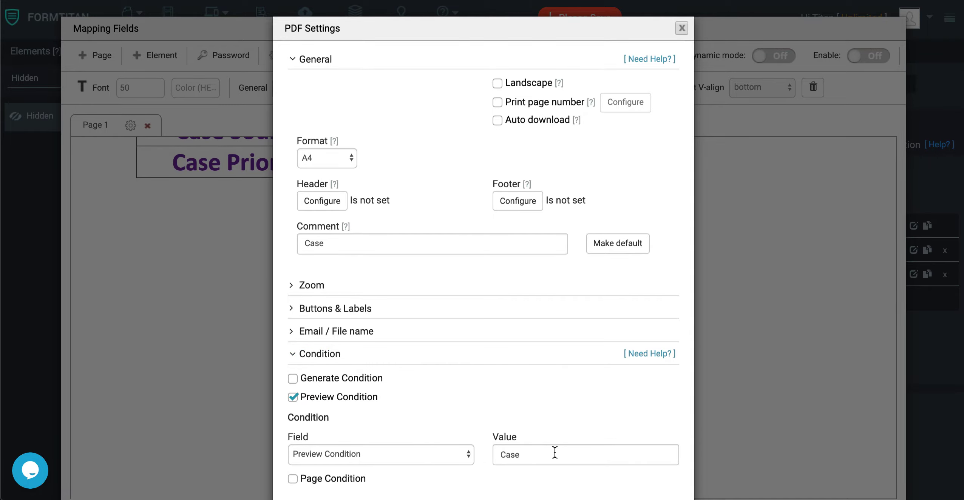
scroll(584, 389, "down", 5)
left_click(584, 458)
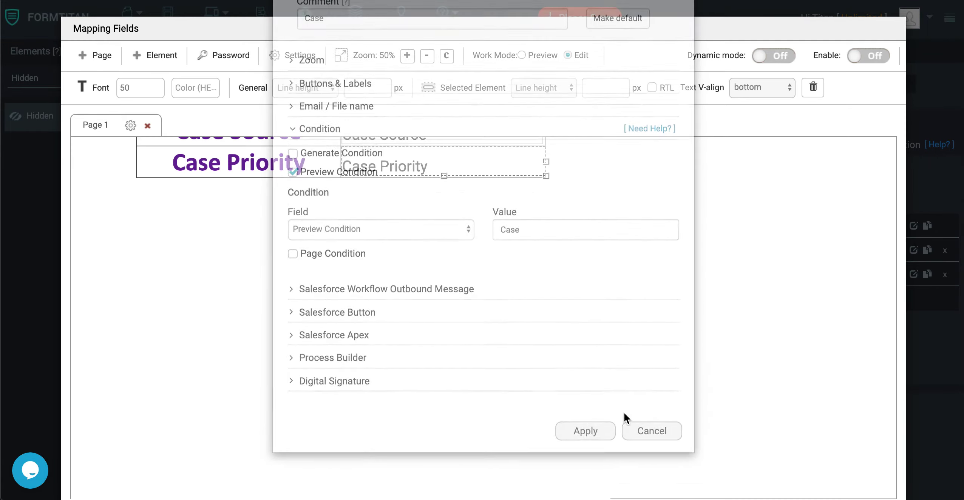
left_click(797, 461)
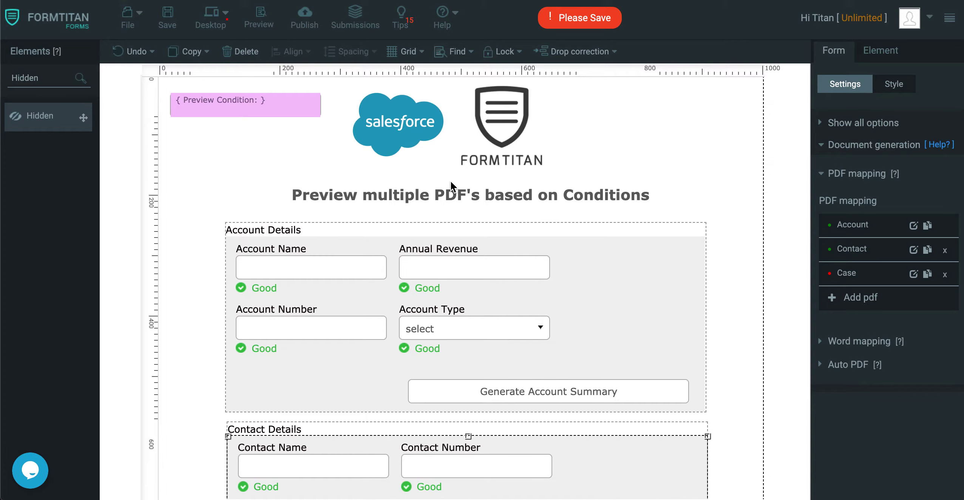
left_click(167, 16)
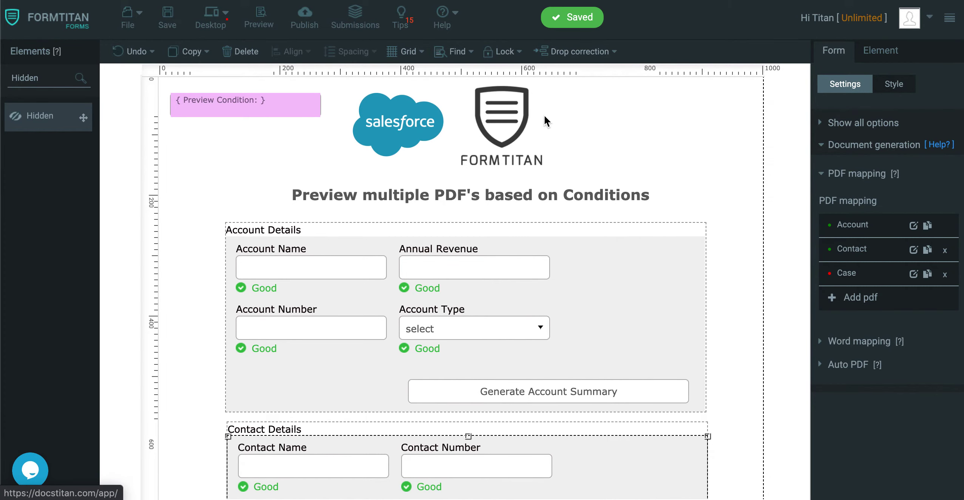
Step: Reopen the Case PDF mapping, enable it, apply the change and save the form
left_click(913, 274)
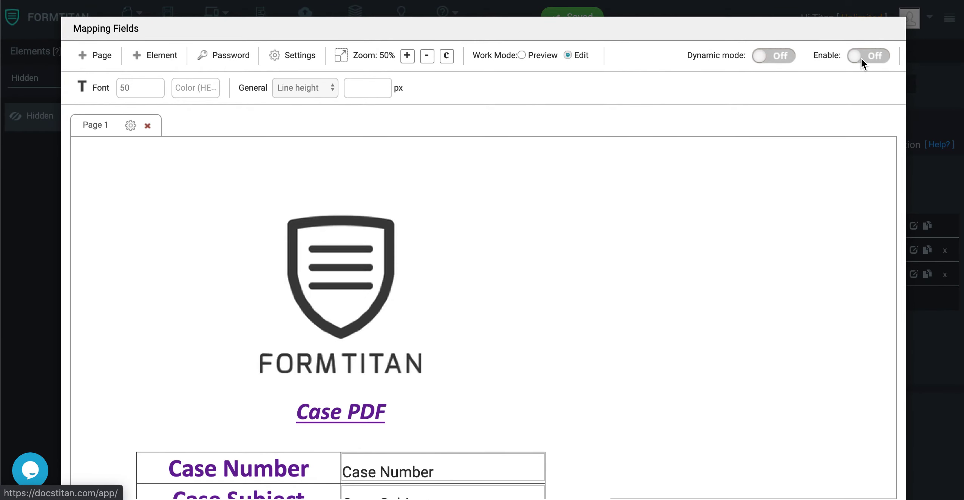
scroll(740, 249, "down", 5)
left_click(806, 459)
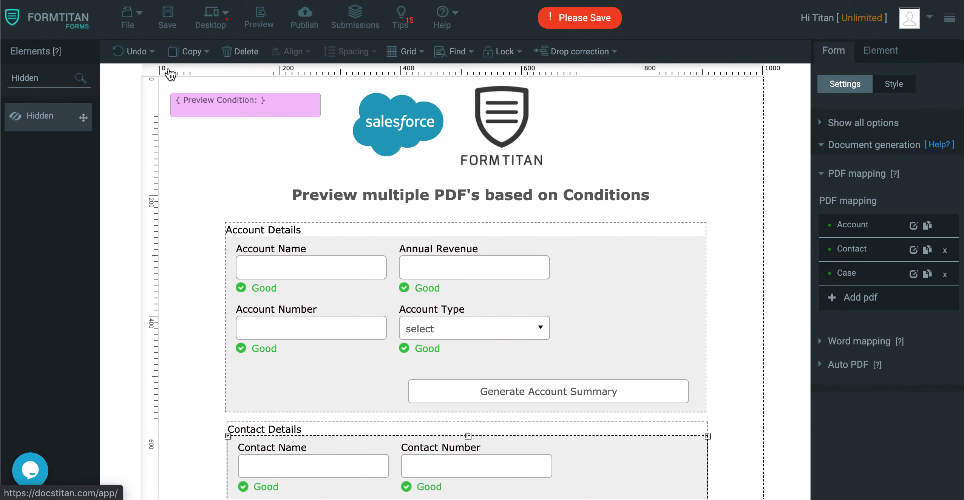
left_click(167, 20)
Step: Start a condition rule for the hidden Preview Condition field that triggers when the current field is not empty
left_click(269, 112)
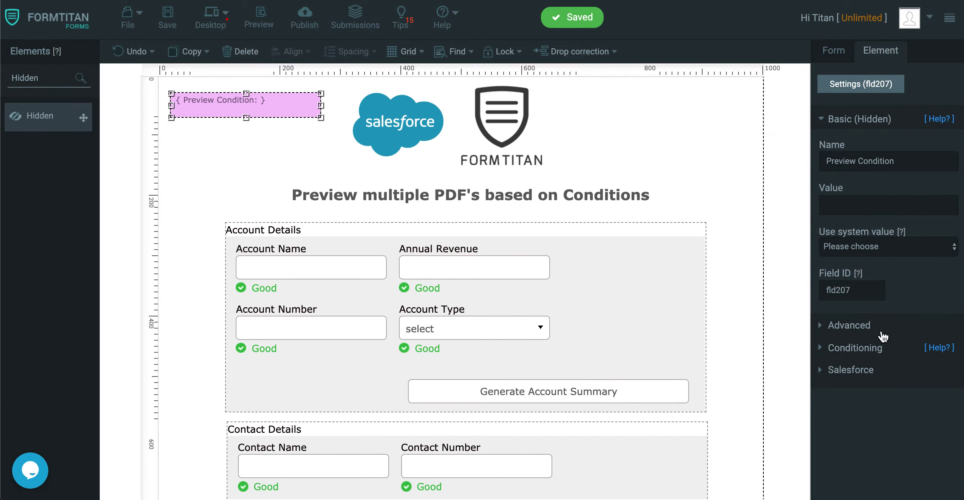
left_click(868, 346)
left_click(875, 229)
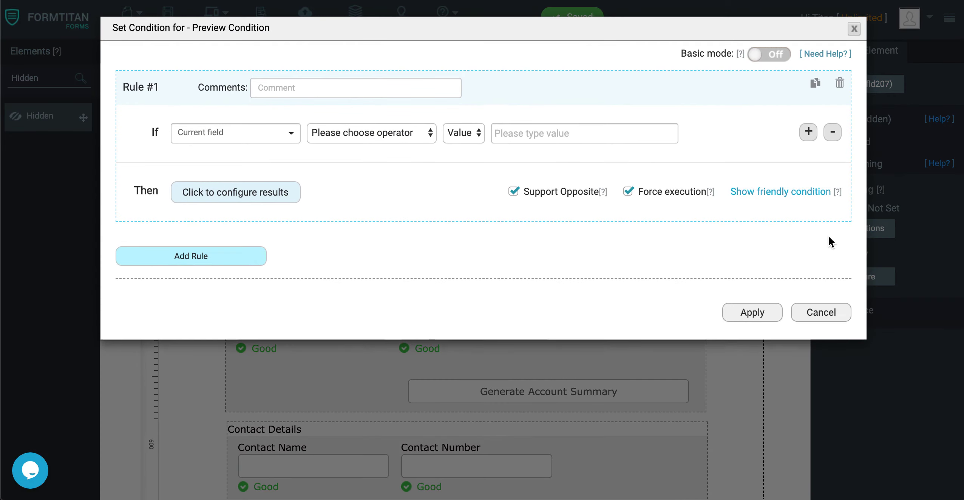
left_click(390, 131)
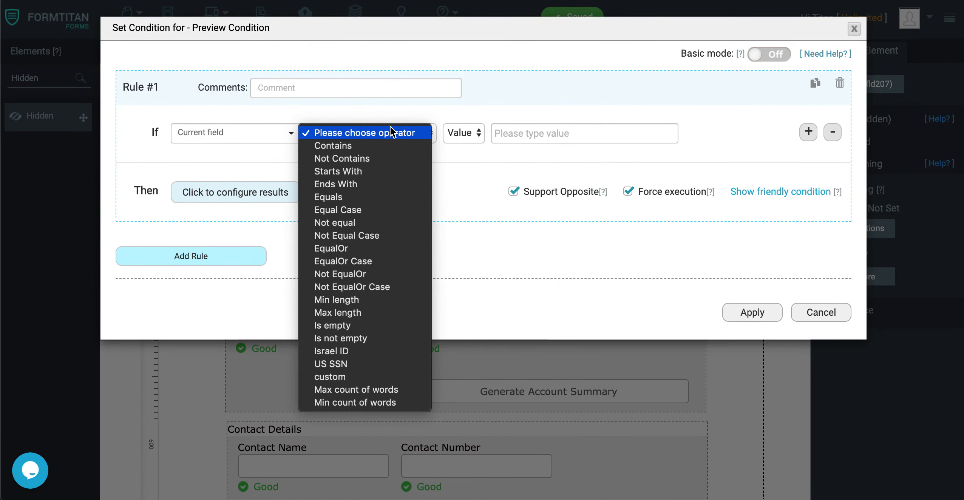
left_click(376, 342)
Step: Set the rule's result to execute the submit button, apply the condition and save the form
left_click(288, 197)
left_click(676, 238)
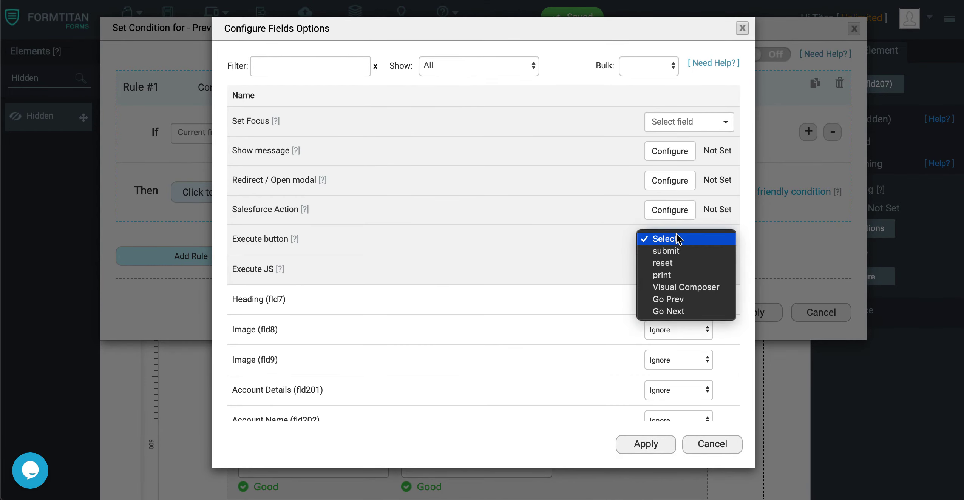
left_click(674, 251)
left_click(645, 444)
left_click(766, 314)
left_click(167, 25)
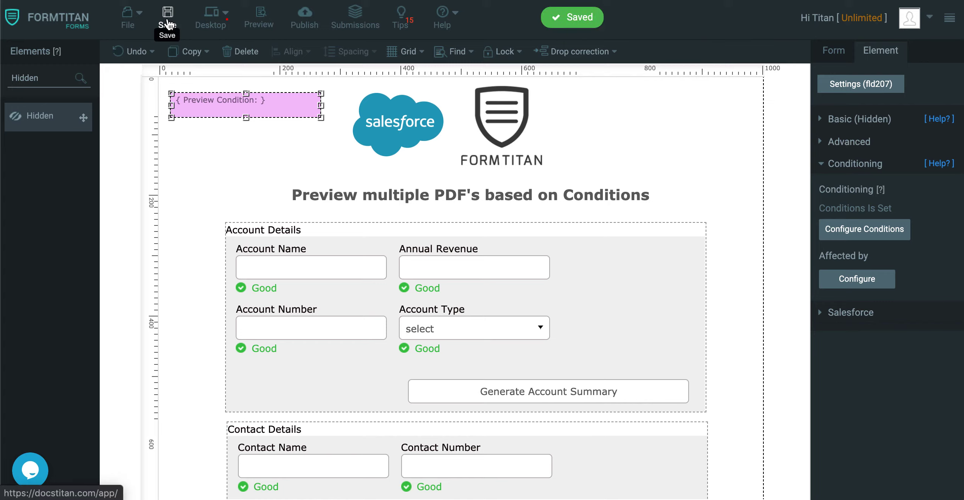
Step: Preview the form and fill in Account Details with name Formtitan, annual revenue 10000000, an account number and type Prospect
left_click(253, 17)
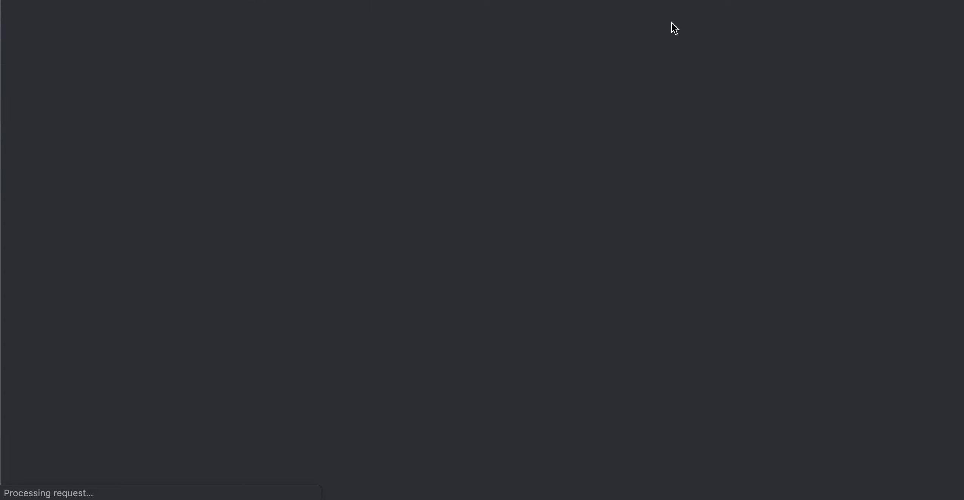
scroll(620, 147, "down", 2)
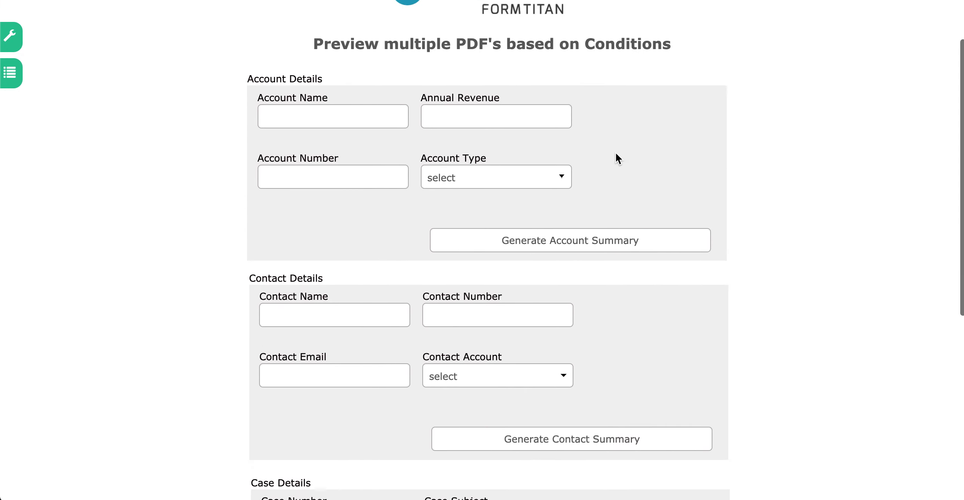
left_click(279, 189)
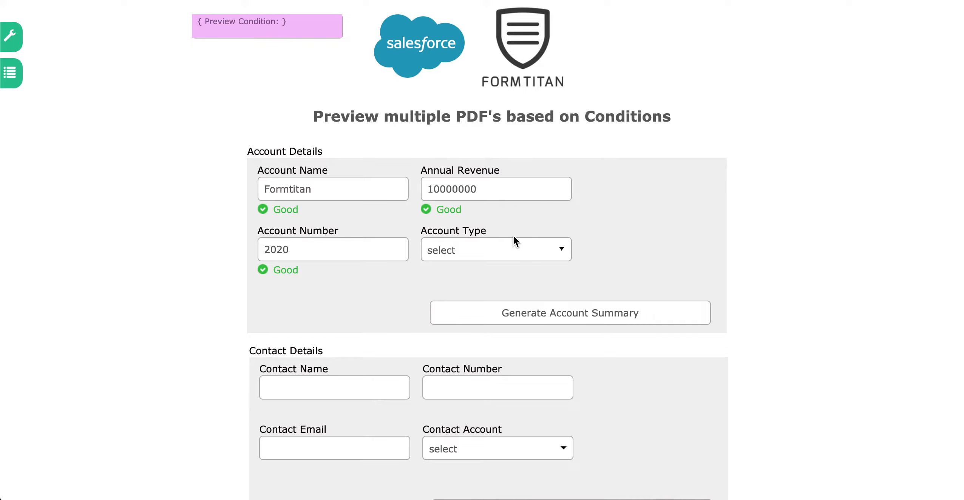
left_click(513, 248)
left_click(473, 268)
Step: Fill in the contact's name, number and e-mail in Contact Details, and choose FormTitan as the contact account
scroll(473, 268, "down", 5)
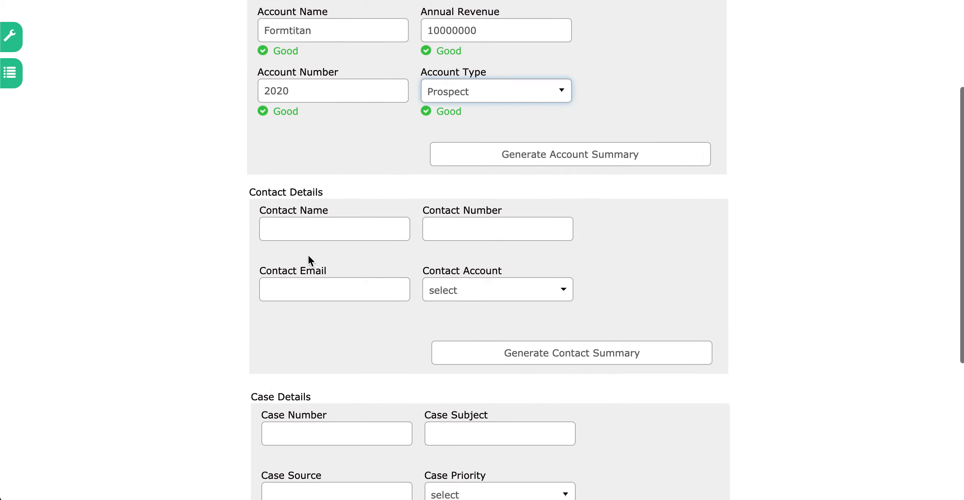
left_click(324, 237)
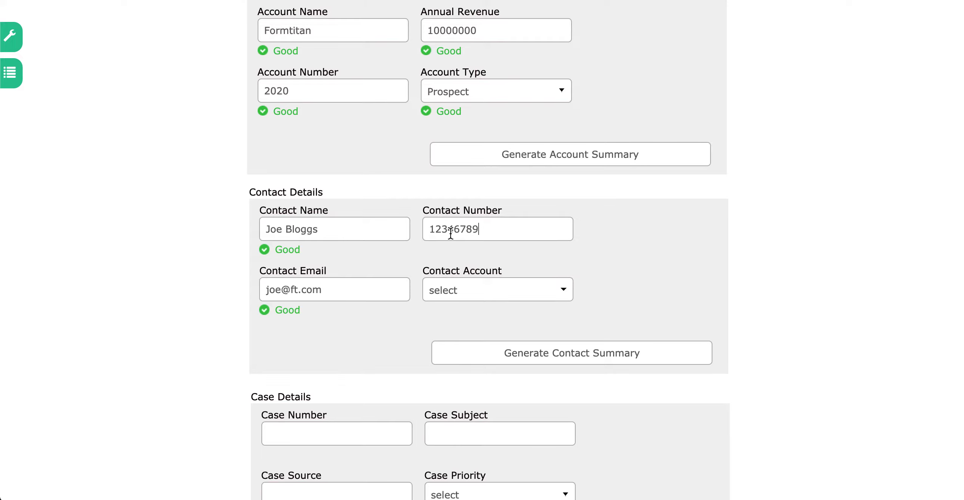
left_click(460, 298)
left_click(461, 310)
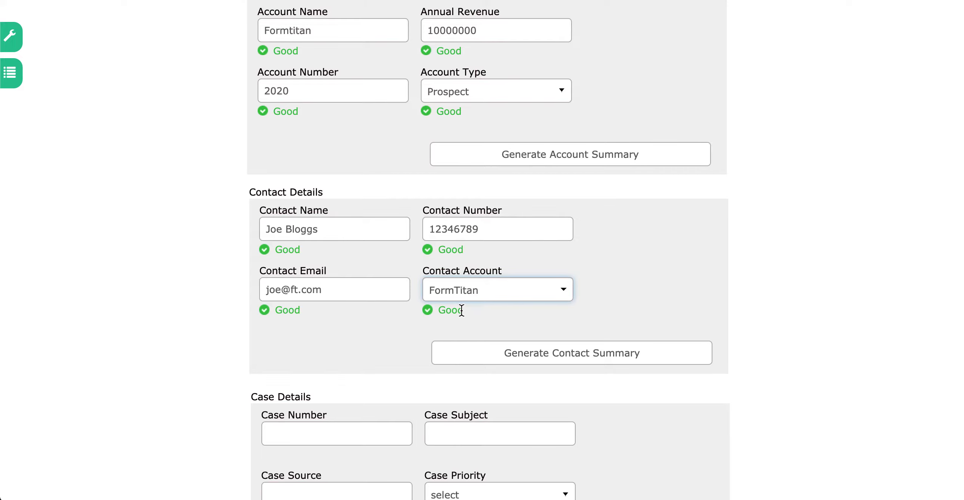
Step: Fill in Case Details with a case number, subject Fault Form, source Web and priority FormTitan
scroll(328, 286, "down", 4)
left_click(324, 287)
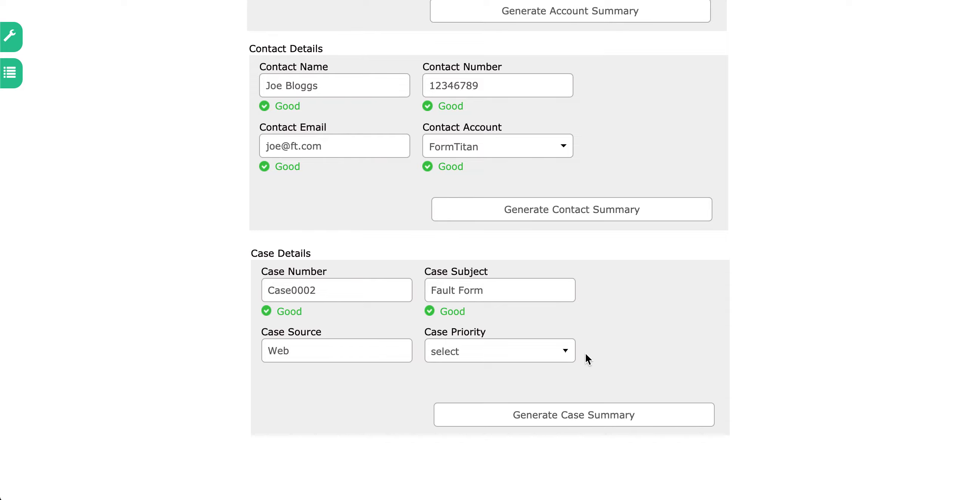
left_click(552, 355)
left_click(484, 374)
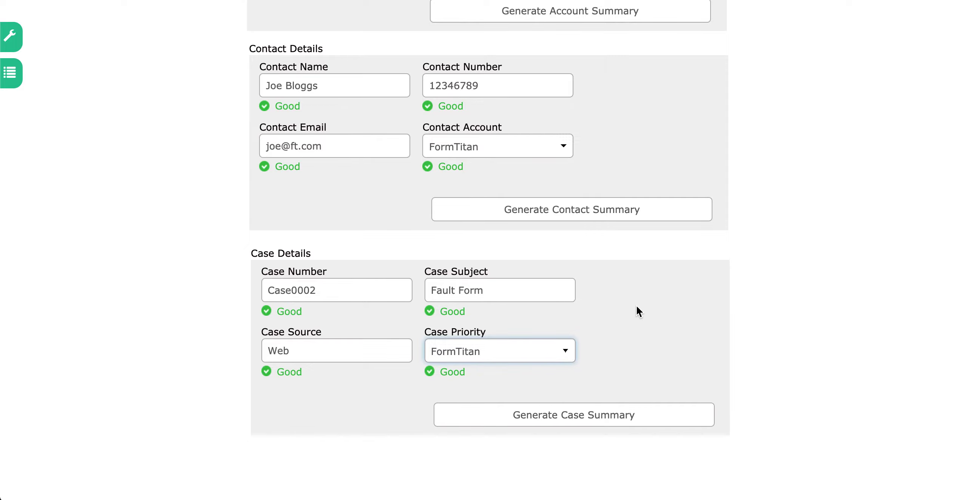
Step: Generate the account summary, examine the values filled into its PDF preview, and close the preview
scroll(637, 310, "up", 8)
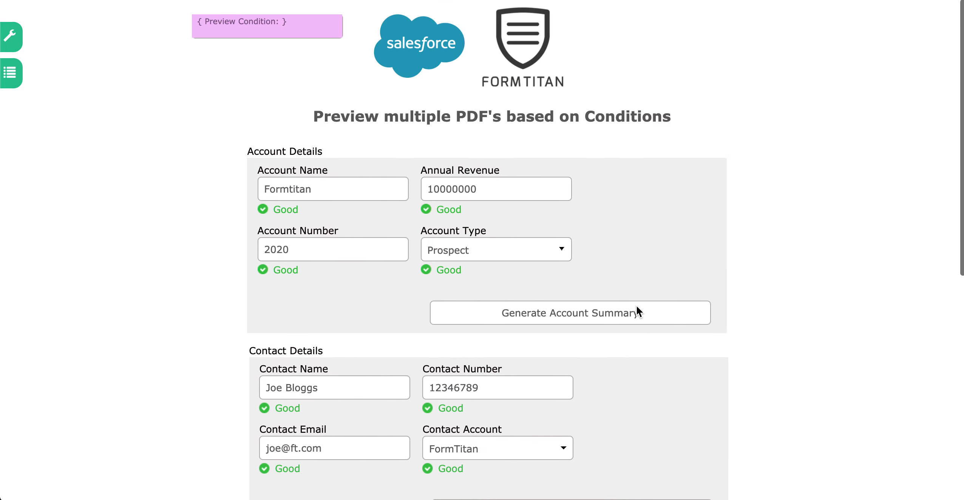
scroll(637, 307, "down", 6)
scroll(637, 308, "up", 6)
left_click(623, 323)
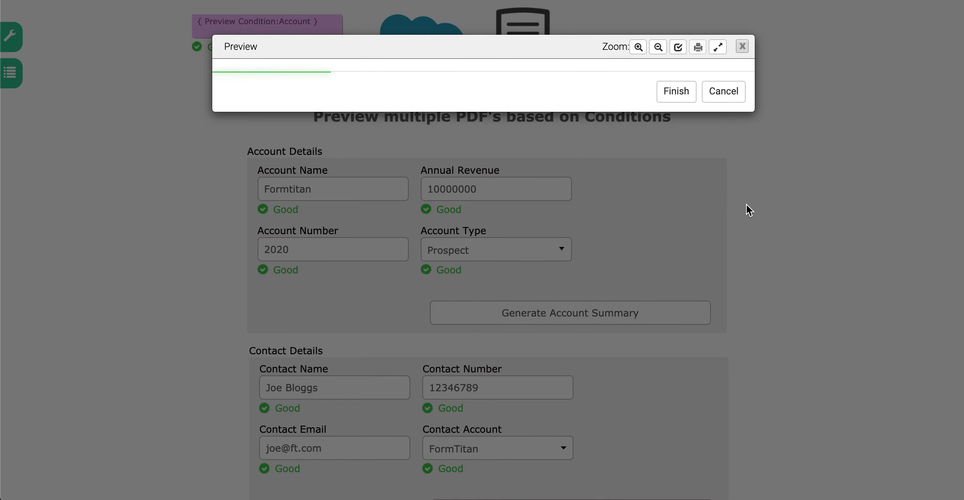
scroll(688, 241, "down", 10)
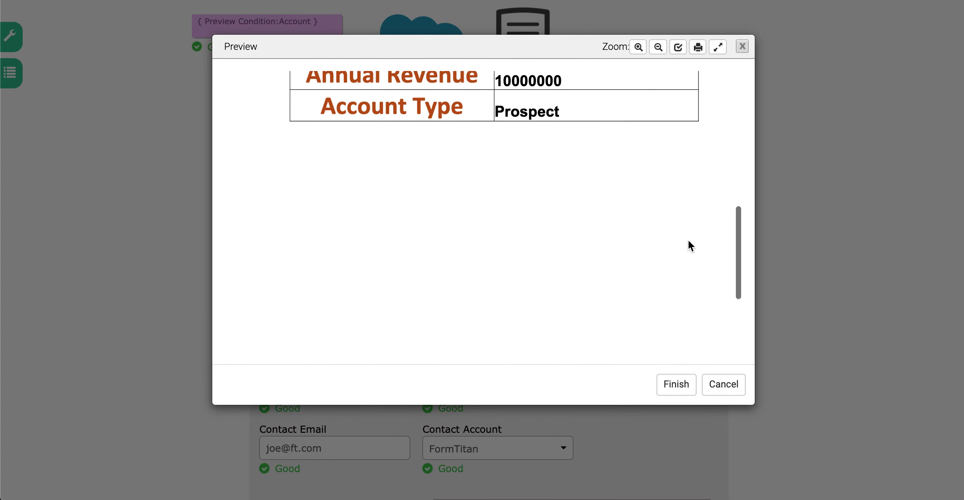
scroll(688, 242, "up", 10)
left_click(742, 46)
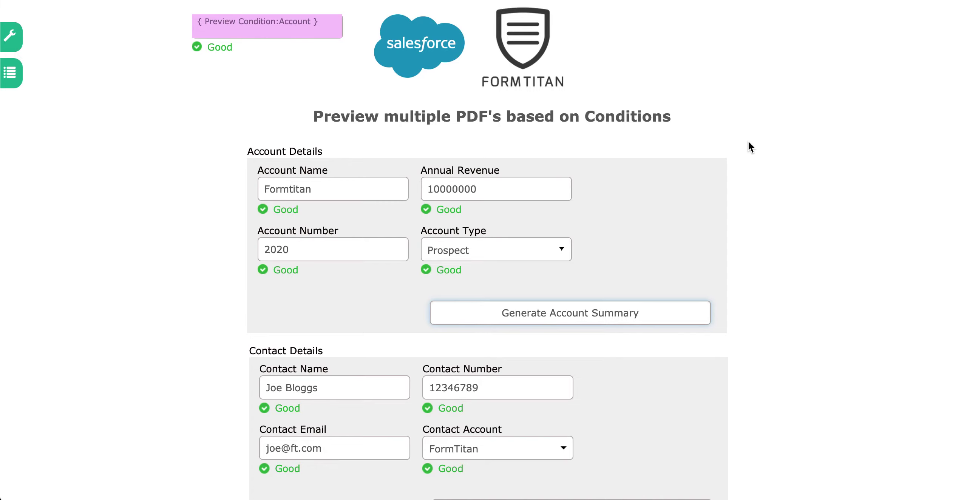
Step: Generate the contact summary, look through its PDF preview and close it
scroll(745, 163, "down", 5)
left_click(622, 323)
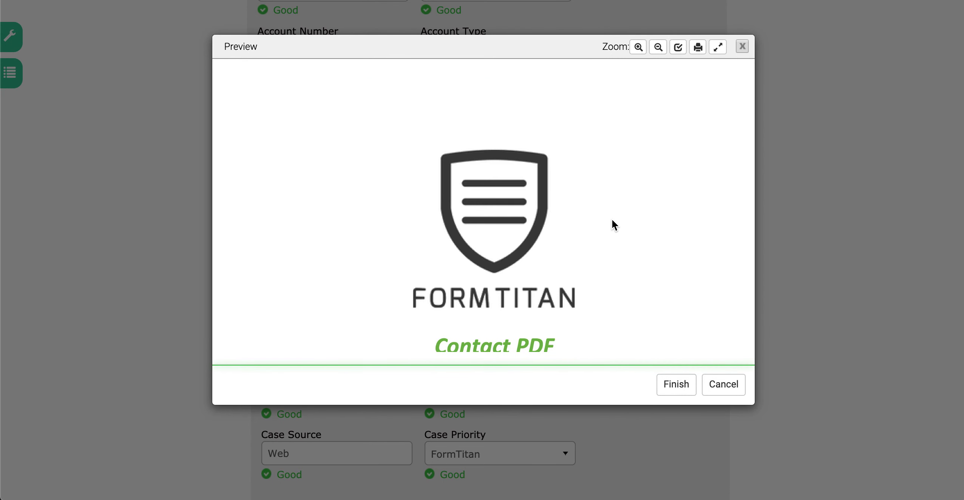
scroll(612, 220, "down", 6)
scroll(612, 223, "up", 5)
left_click(740, 377)
Step: Generate the case summary and examine the mapped case values in its PDF preview
scroll(739, 377, "down", 5)
left_click(637, 319)
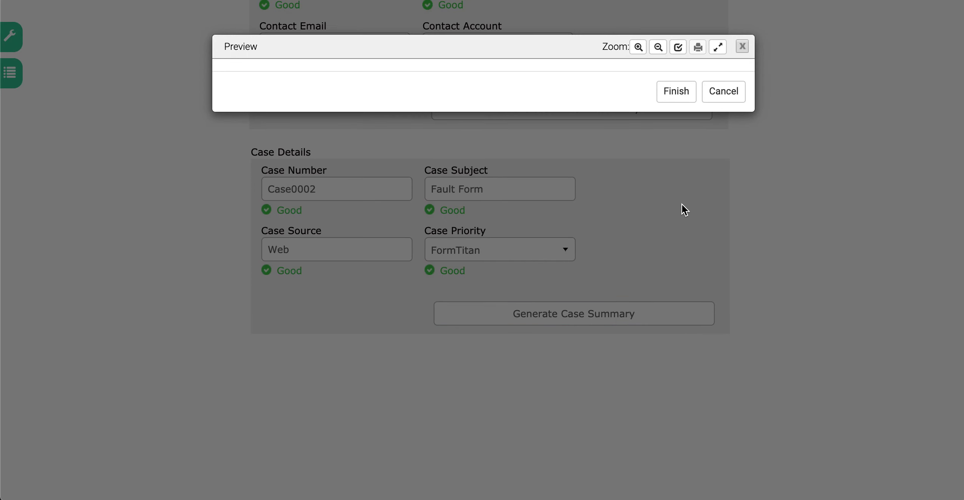
scroll(682, 204, "down", 5)
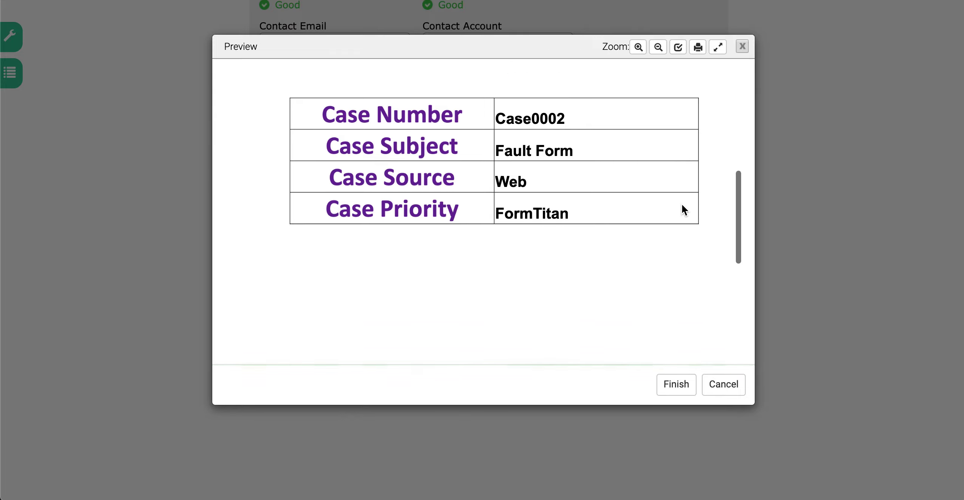
Step: Look over the rest of the case PDF preview, close it and check the Preview Condition field's value on the form
scroll(682, 206, "up", 3)
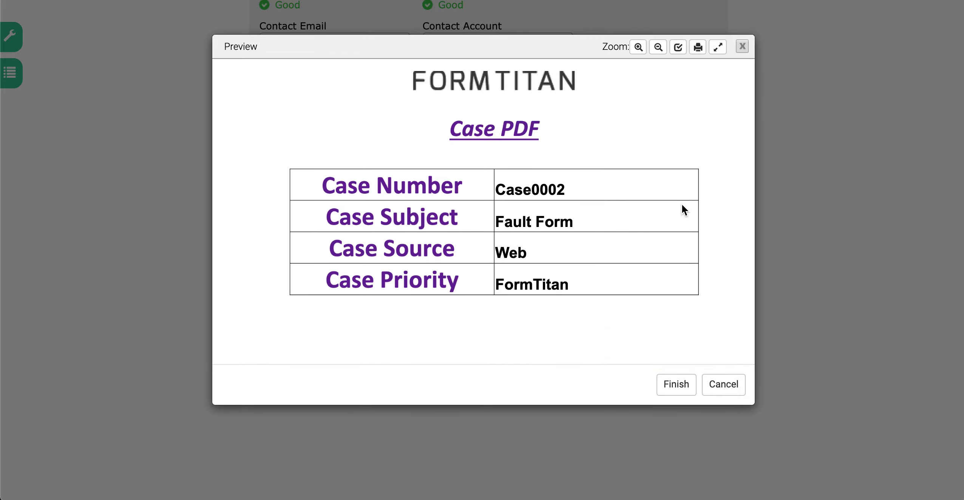
left_click(742, 47)
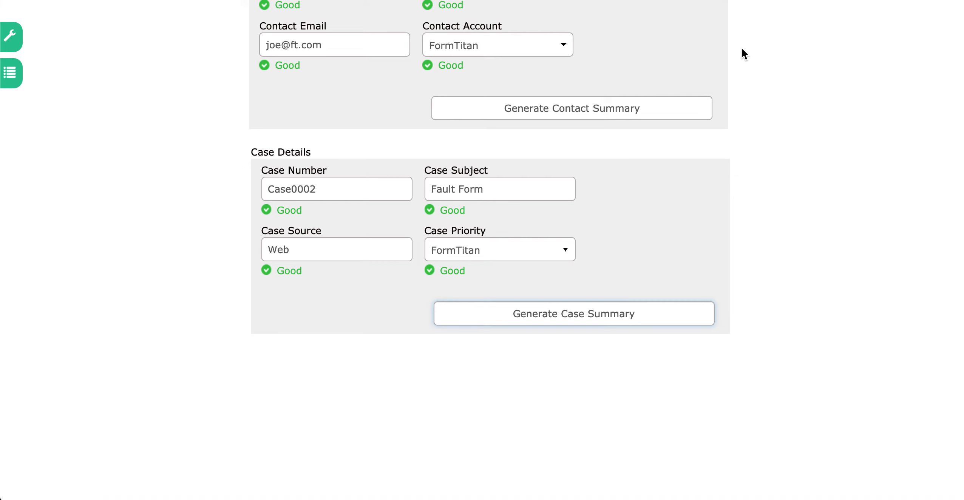
scroll(742, 47, "up", 10)
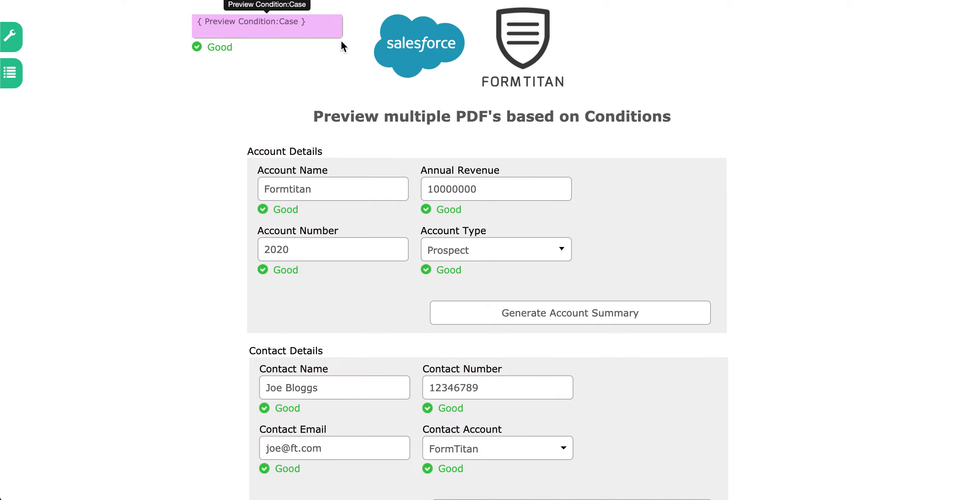
scroll(582, 289, "down", 4)
scroll(572, 289, "up", 4)
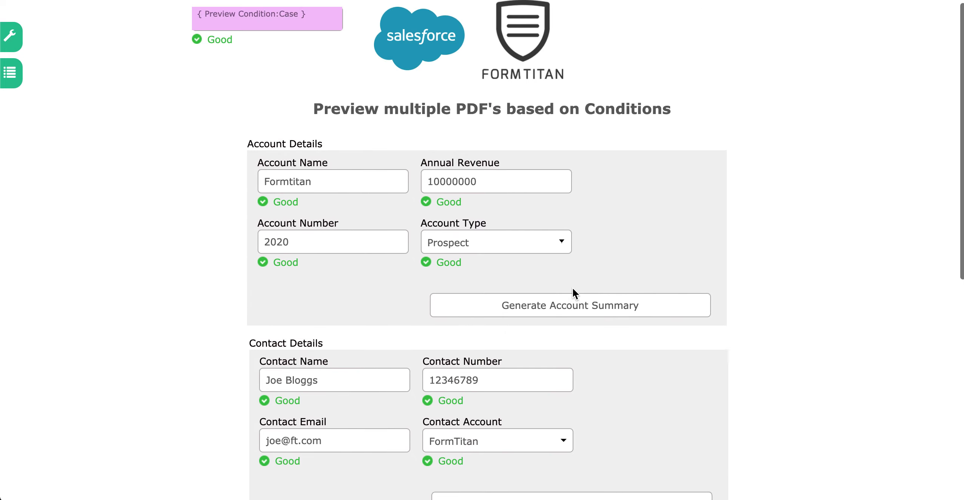
Step: Generate the account summary and the contact summary again, closing each PDF preview after viewing it
left_click(639, 313)
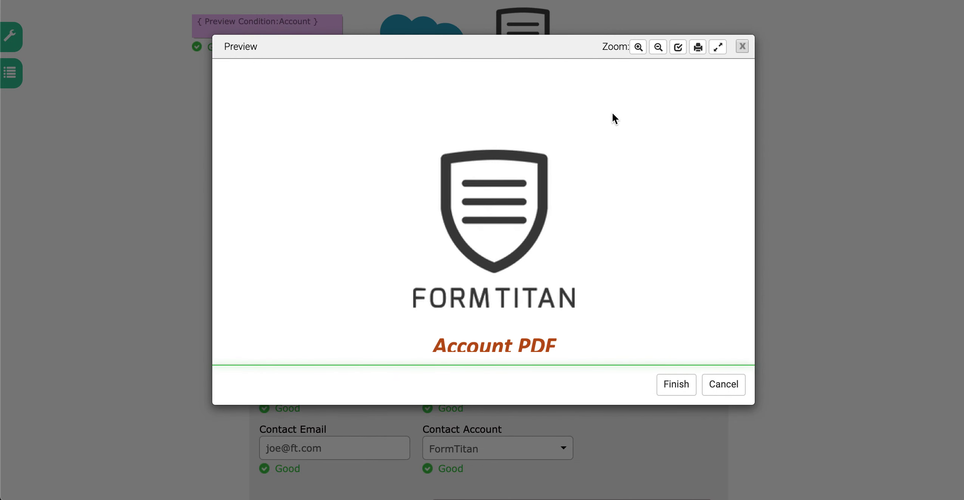
left_click(733, 385)
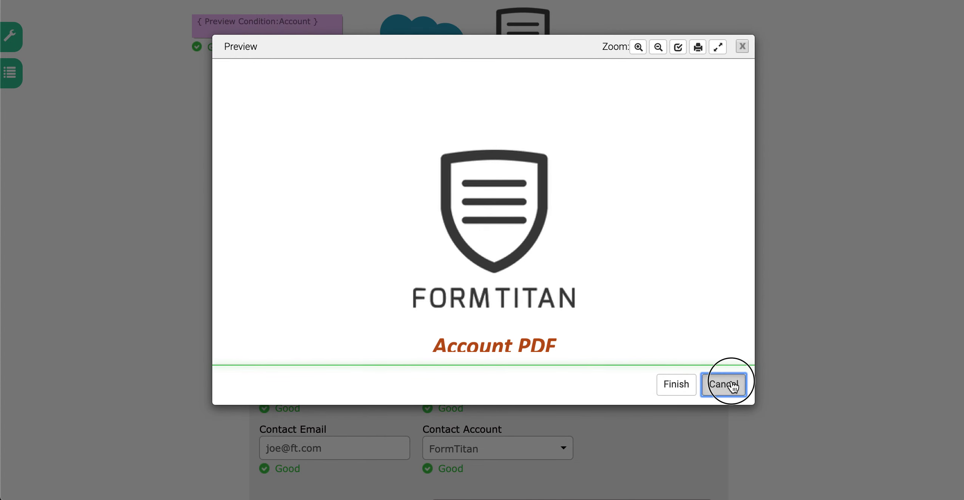
scroll(731, 383, "down", 5)
left_click(643, 312)
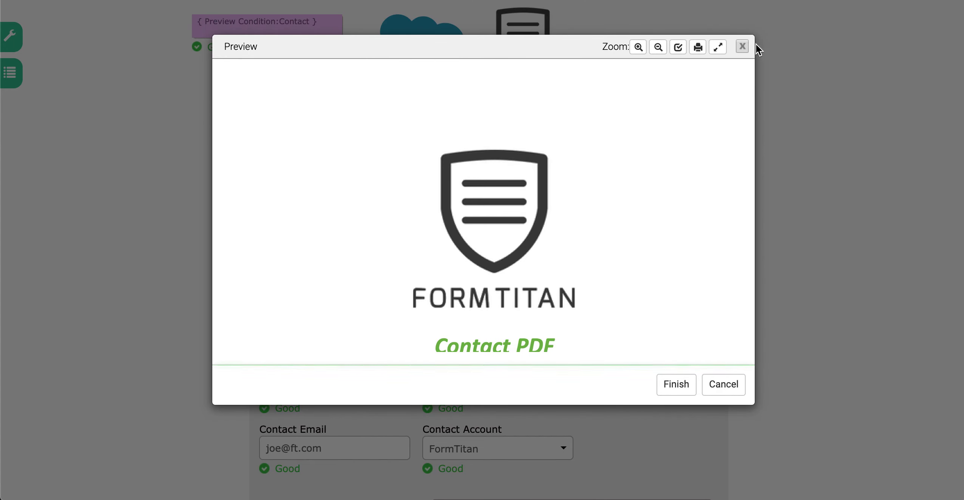
left_click(742, 47)
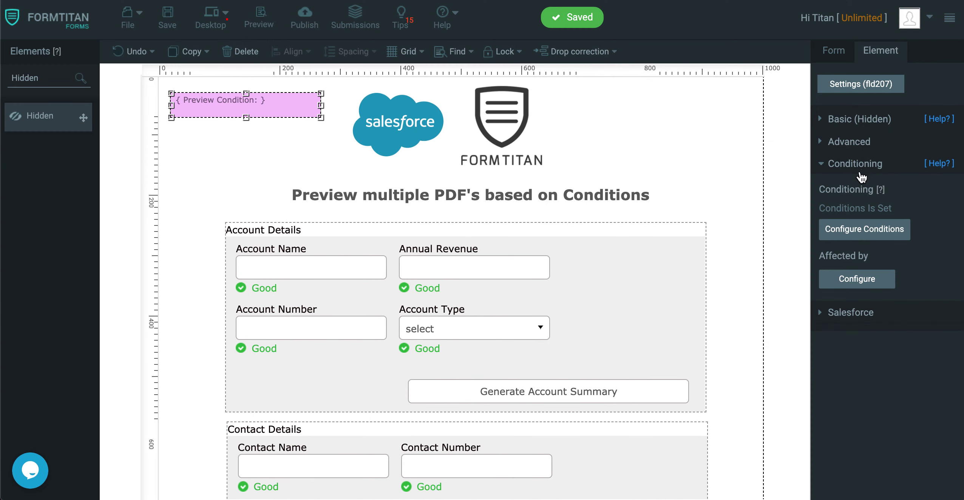
Step: Review the basic settings of the hidden Preview Condition field
left_click(876, 134)
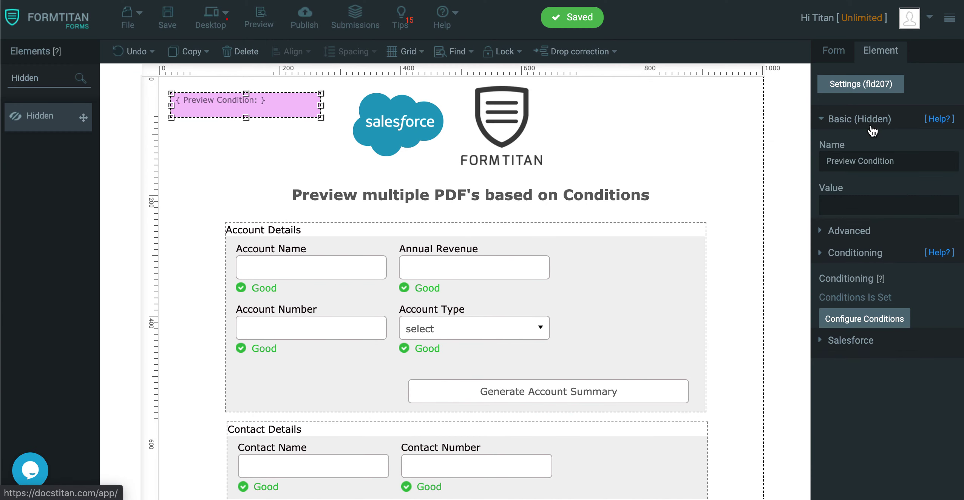
left_click(875, 132)
left_click(573, 389)
Step: Open the Account PDF mapping's settings, review the field and value of its preview condition, and apply the settings
left_click(846, 49)
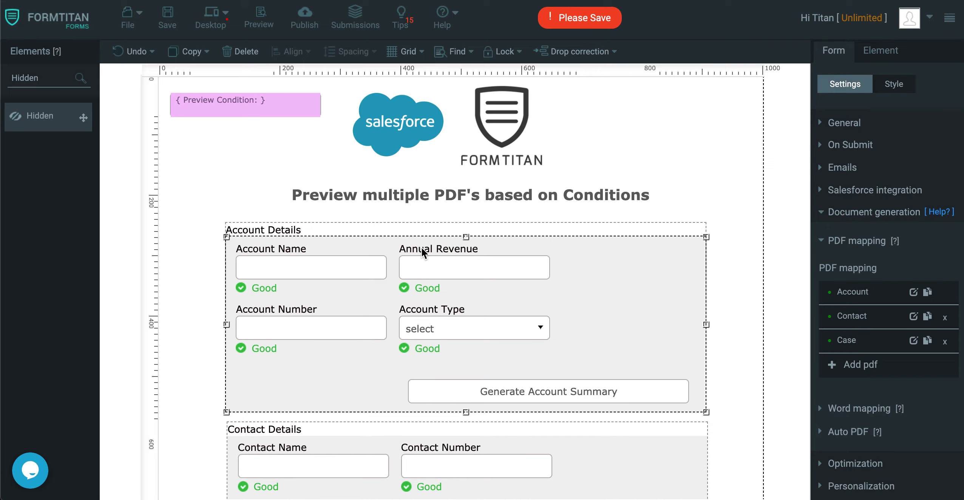
left_click(913, 291)
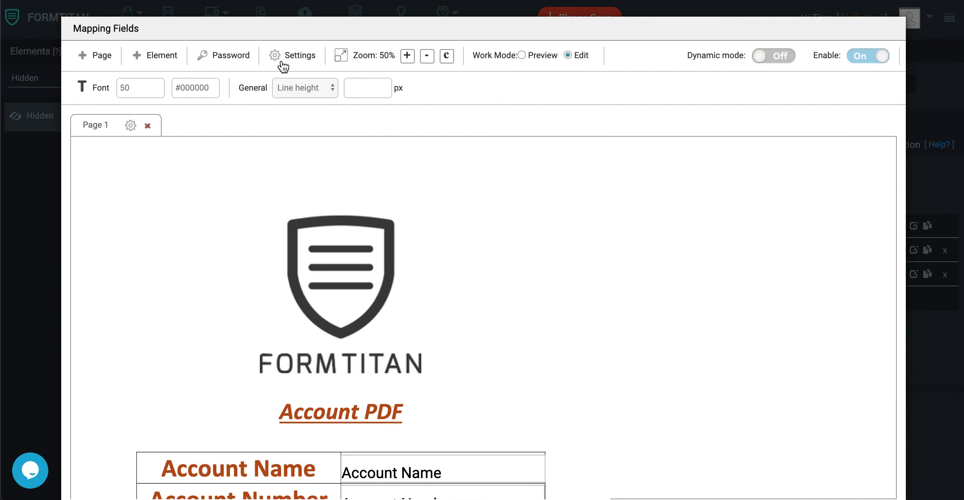
left_click(283, 56)
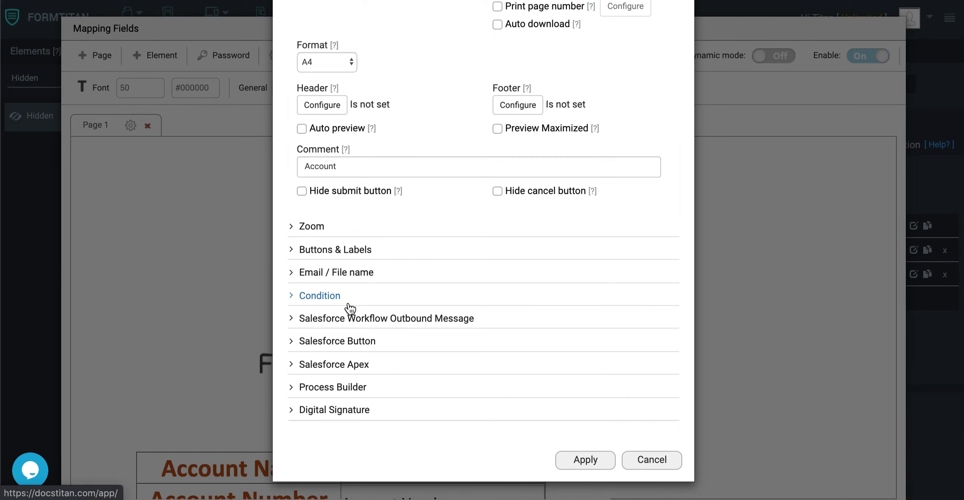
left_click(329, 296)
scroll(336, 304, "down", 3)
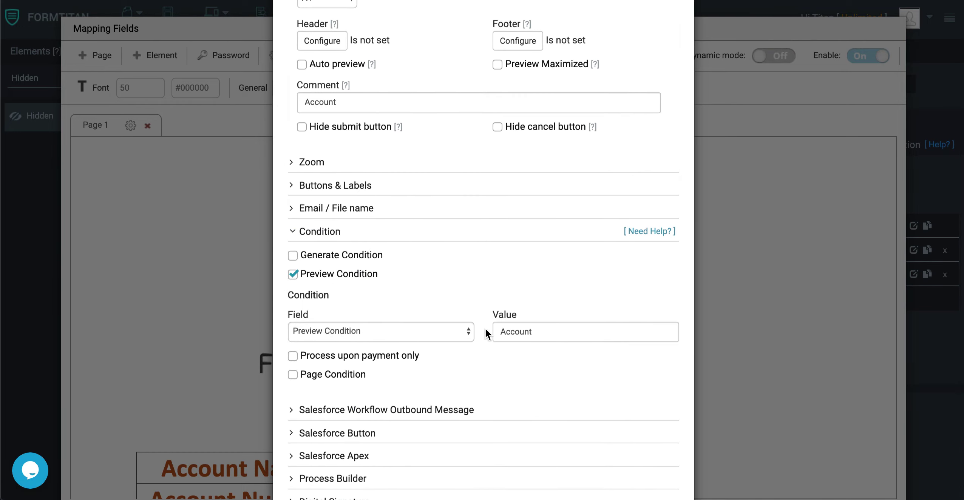
double_click(519, 330)
scroll(506, 358, "down", 5)
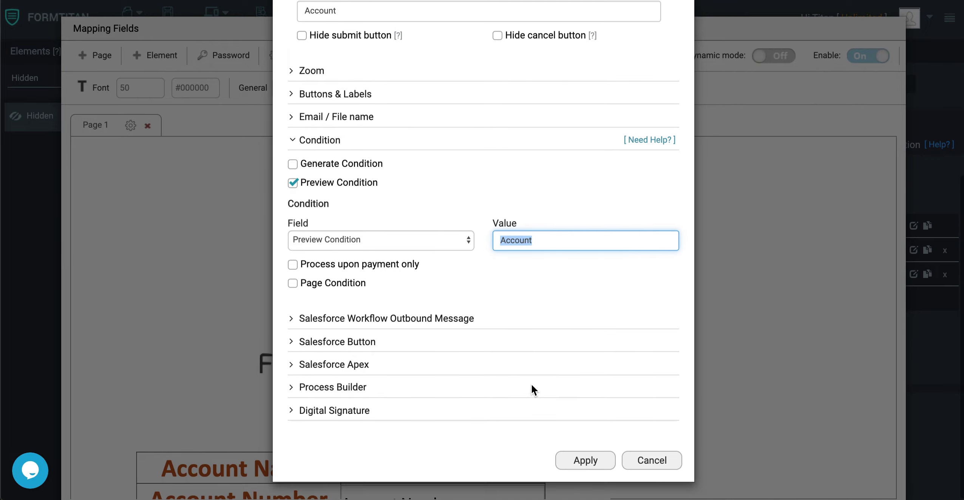
left_click(589, 462)
scroll(662, 383, "down", 10)
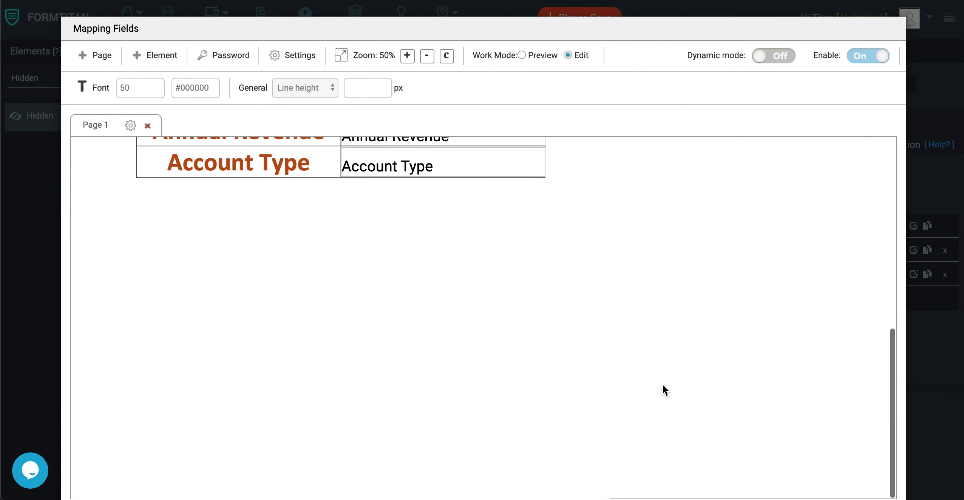